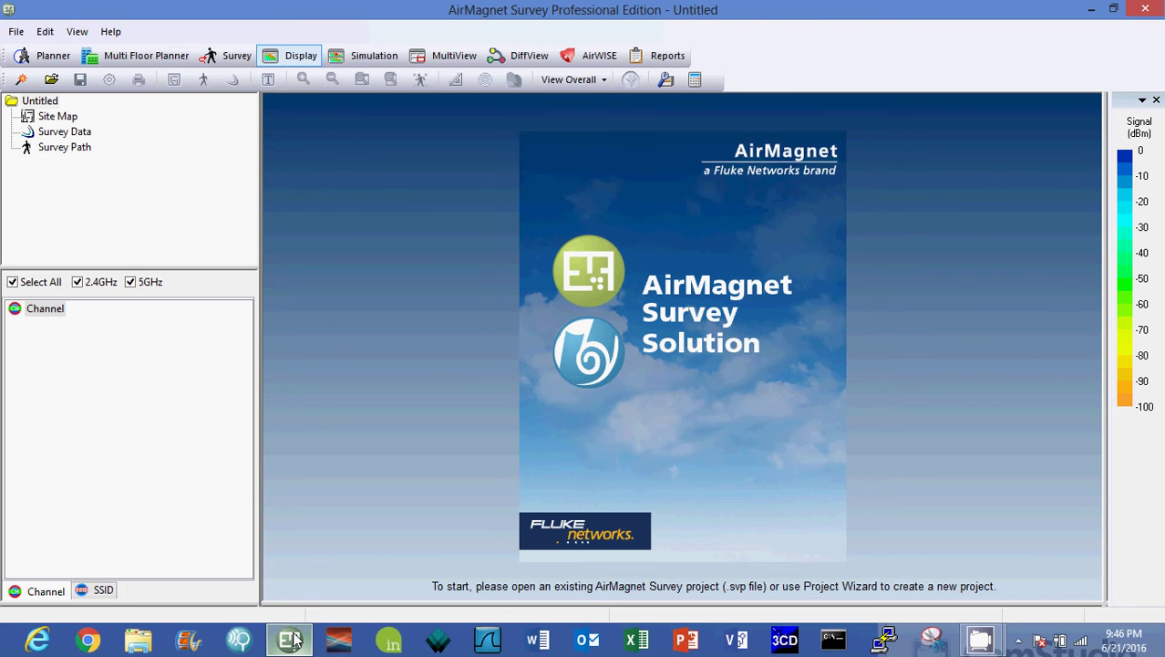
# Step: Start a new non-GPS project named Hampton Inn & Suites and set its folder as the default project directory
pyautogui.click(22, 81)
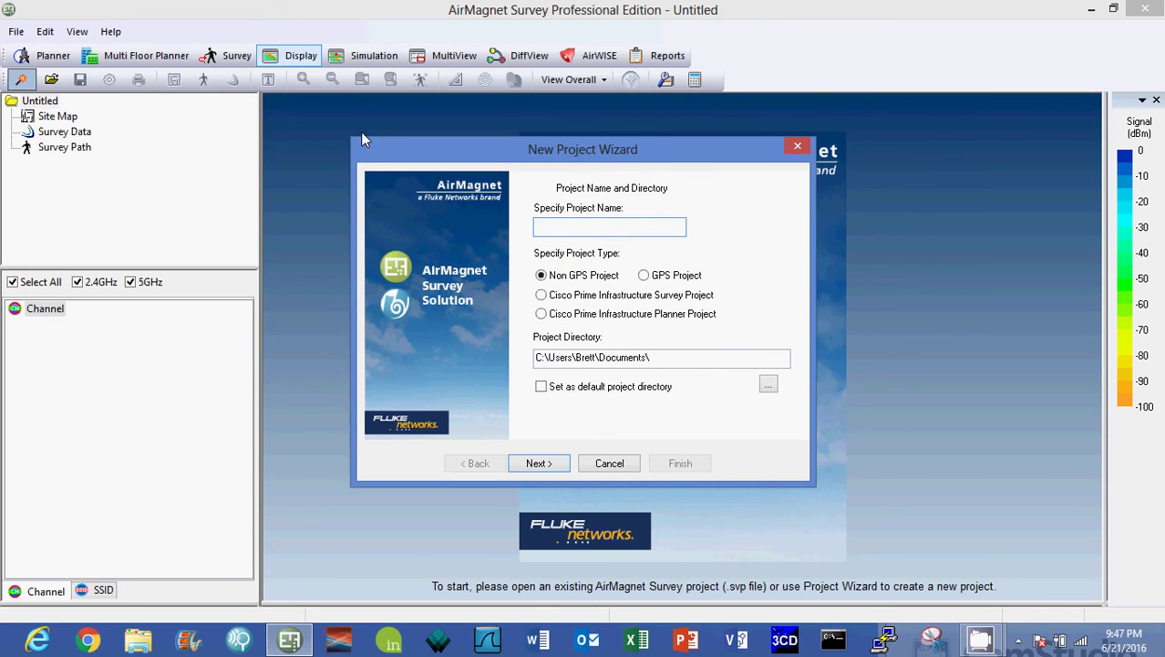
pyautogui.doubleClick(651, 361)
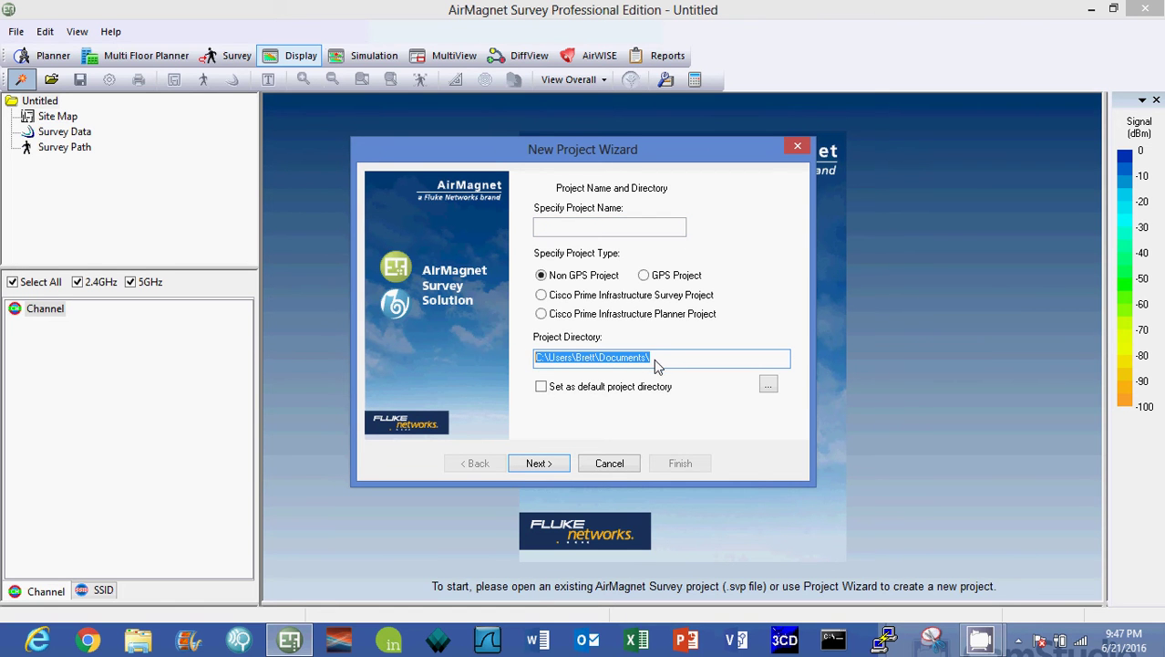
pyautogui.moveTo(653, 362); pyautogui.dragTo(650, 362)
pyautogui.click(564, 236)
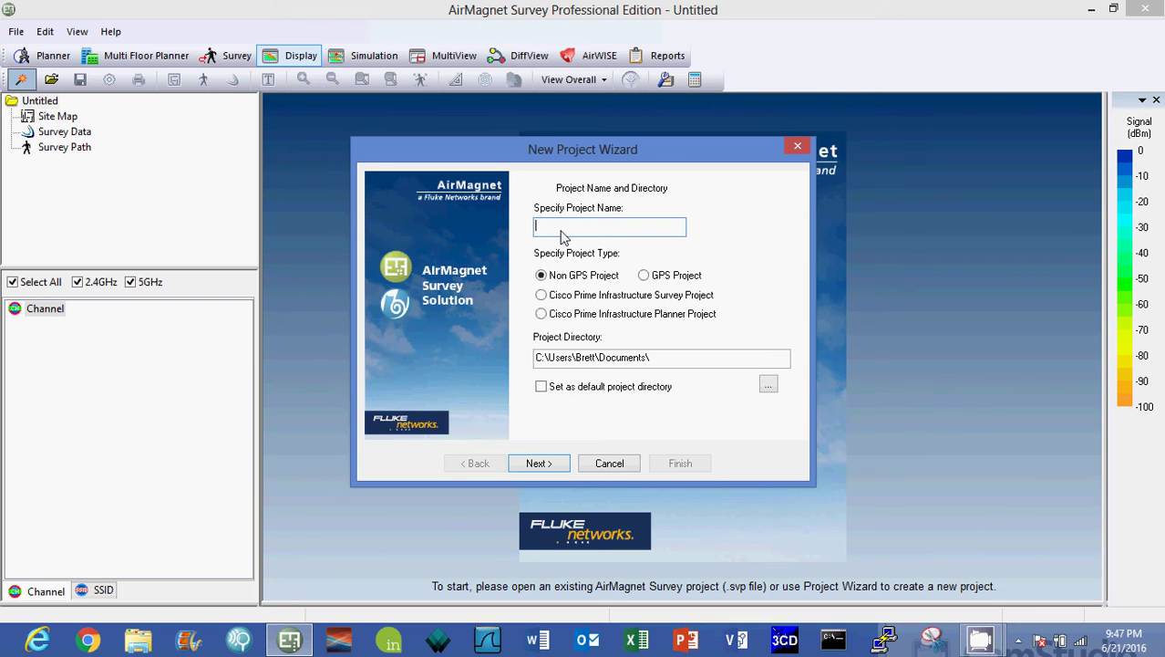
pyautogui.write('Hampton Inn & Suit')
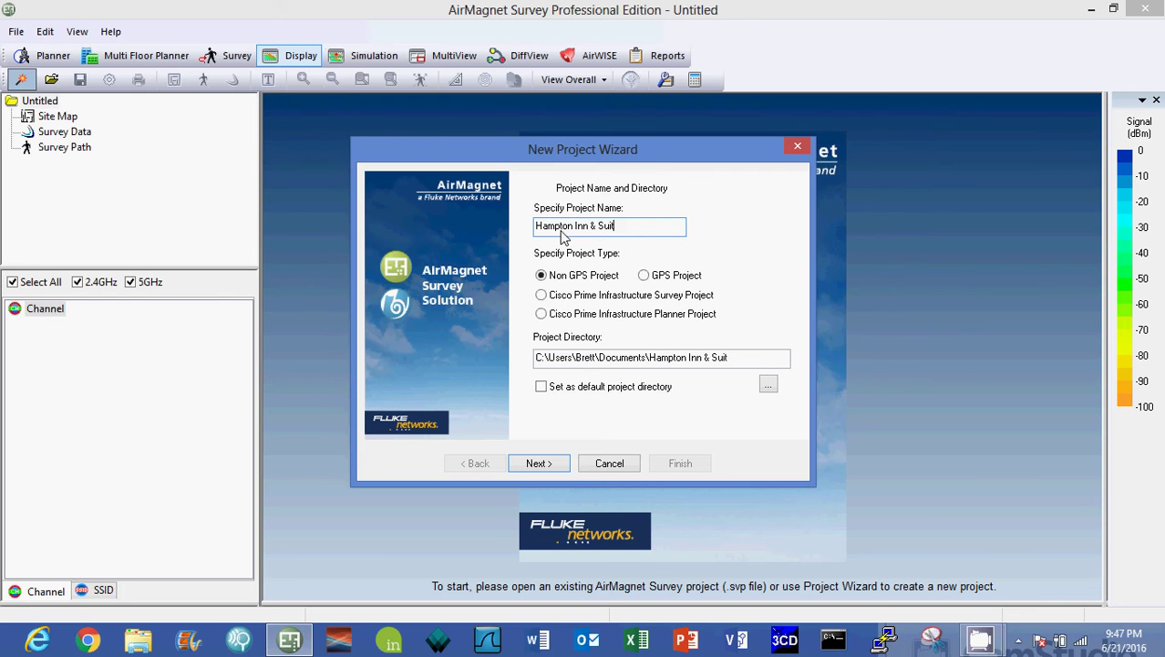
pyautogui.write('es')
pyautogui.click(541, 386)
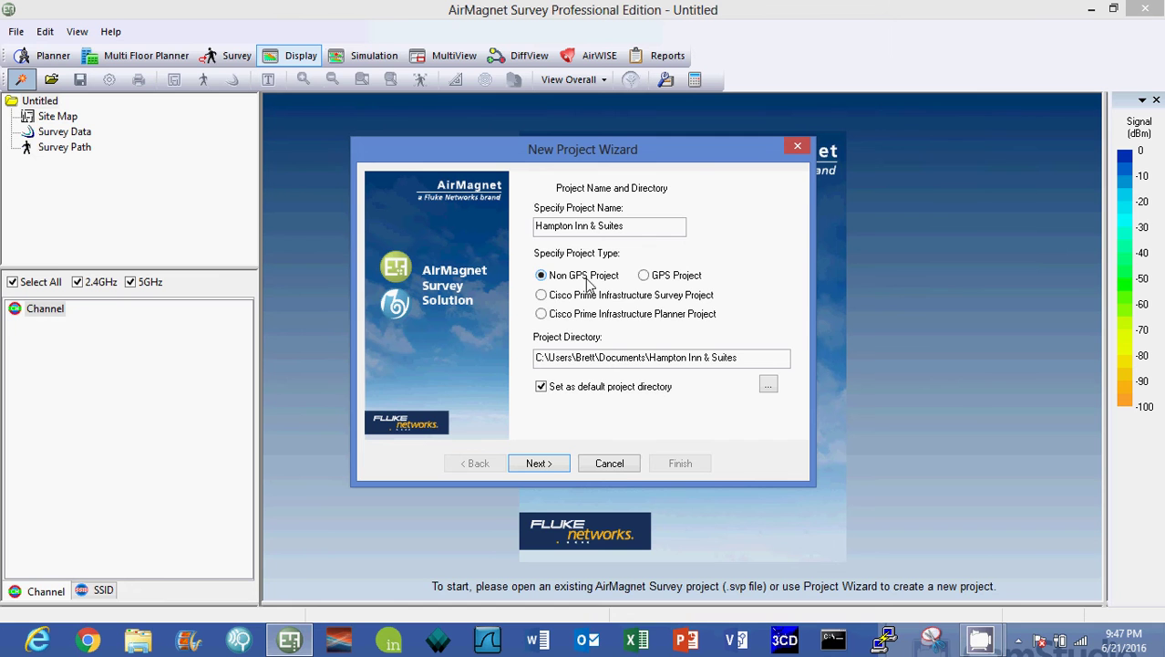
pyautogui.click(538, 464)
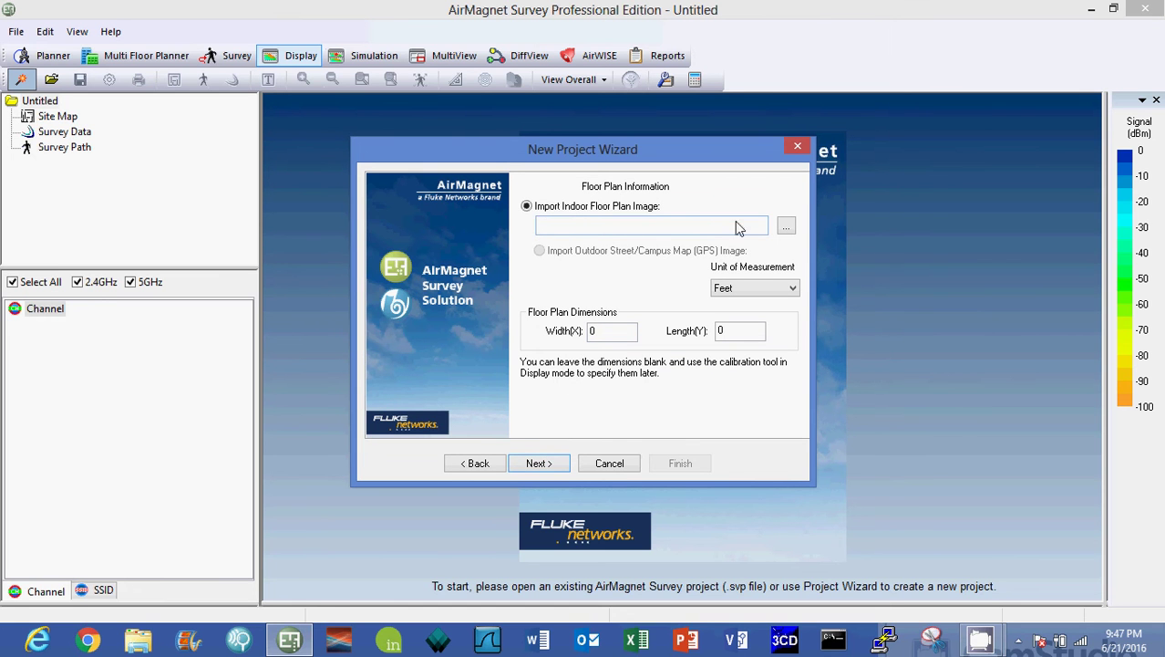
# Step: Import Mischbuero.jpg as the indoor floor plan image, with Feet as the unit of measurement and the dimensions left at their defaults
pyautogui.click(787, 228)
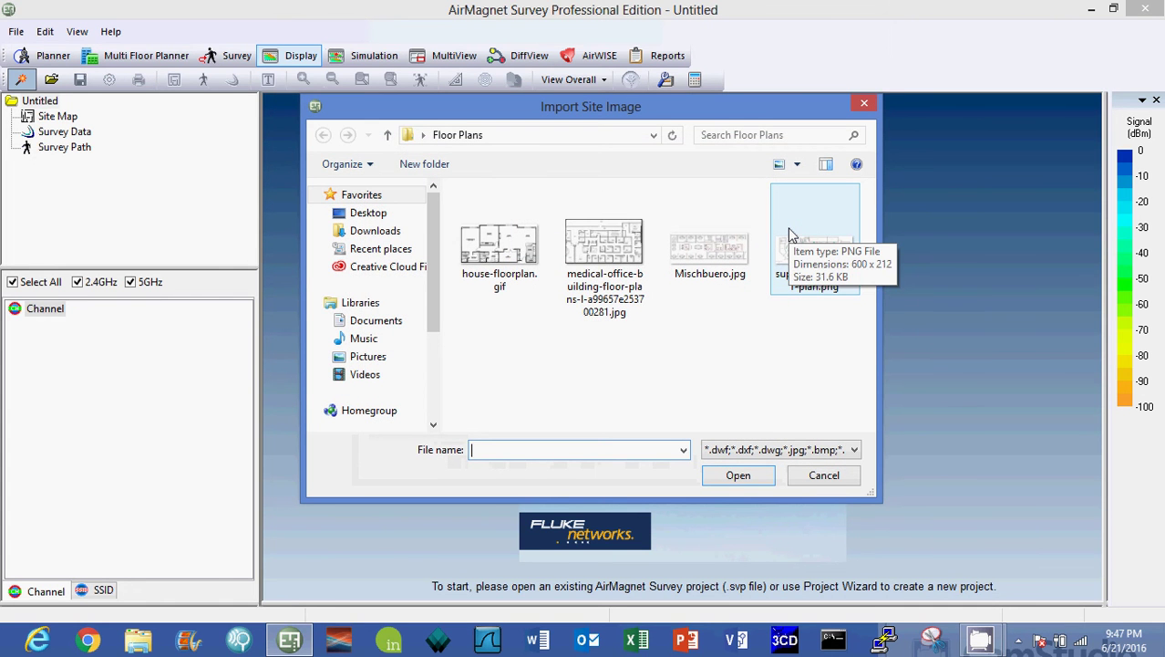
pyautogui.click(704, 256)
pyautogui.click(738, 475)
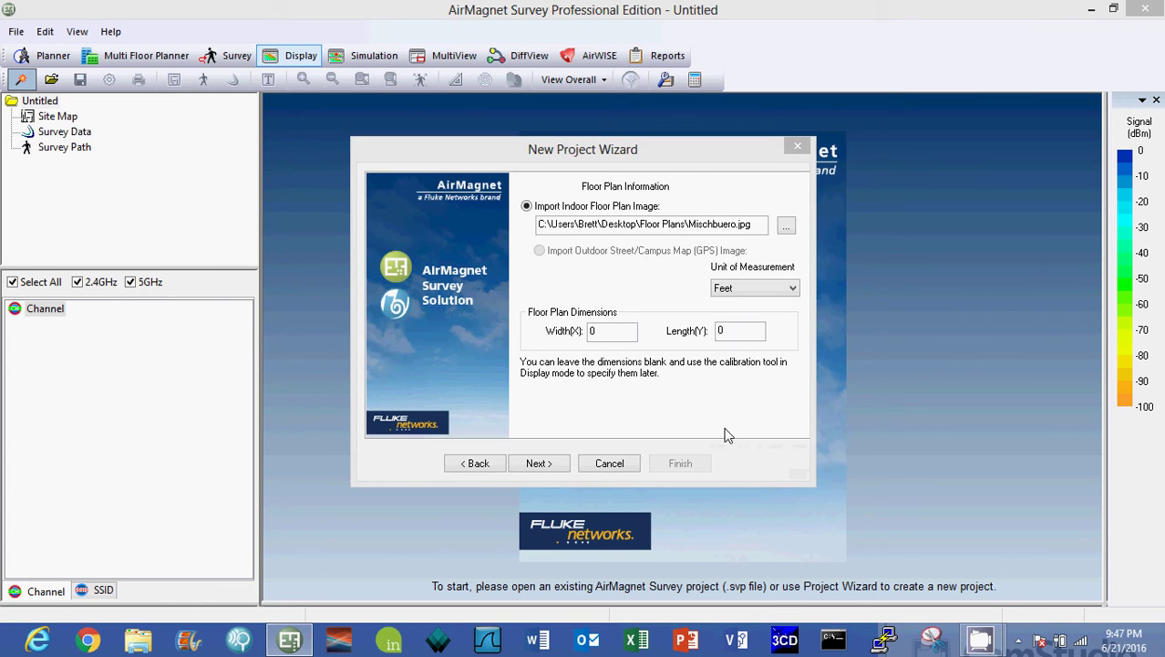
pyautogui.click(792, 288)
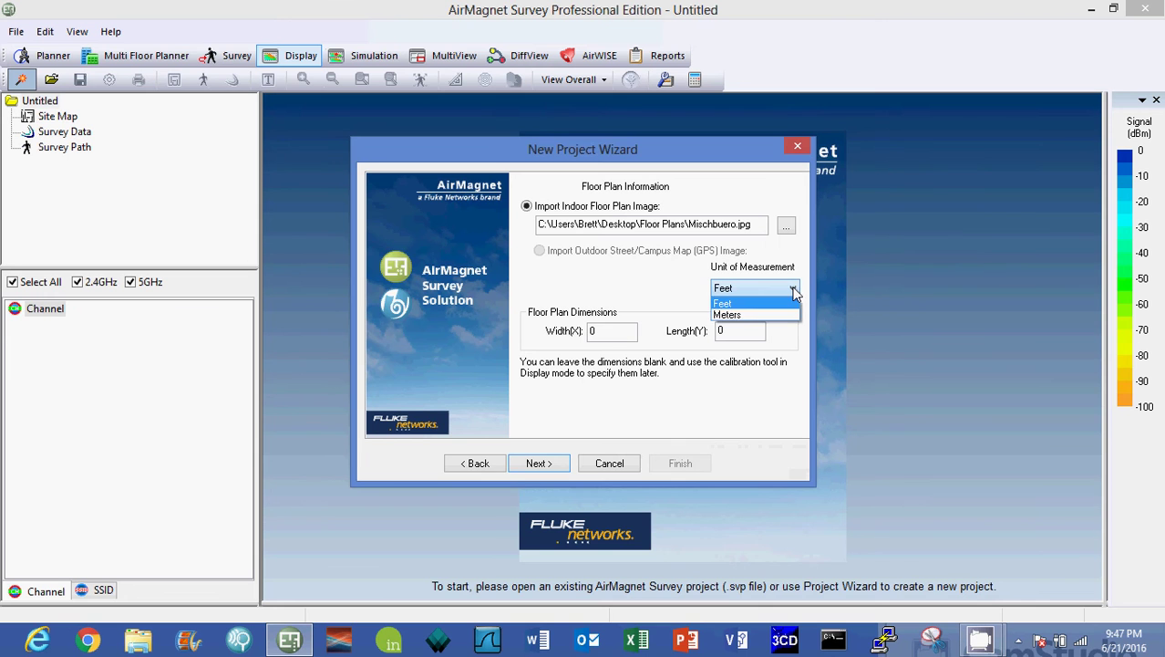
pyautogui.click(768, 303)
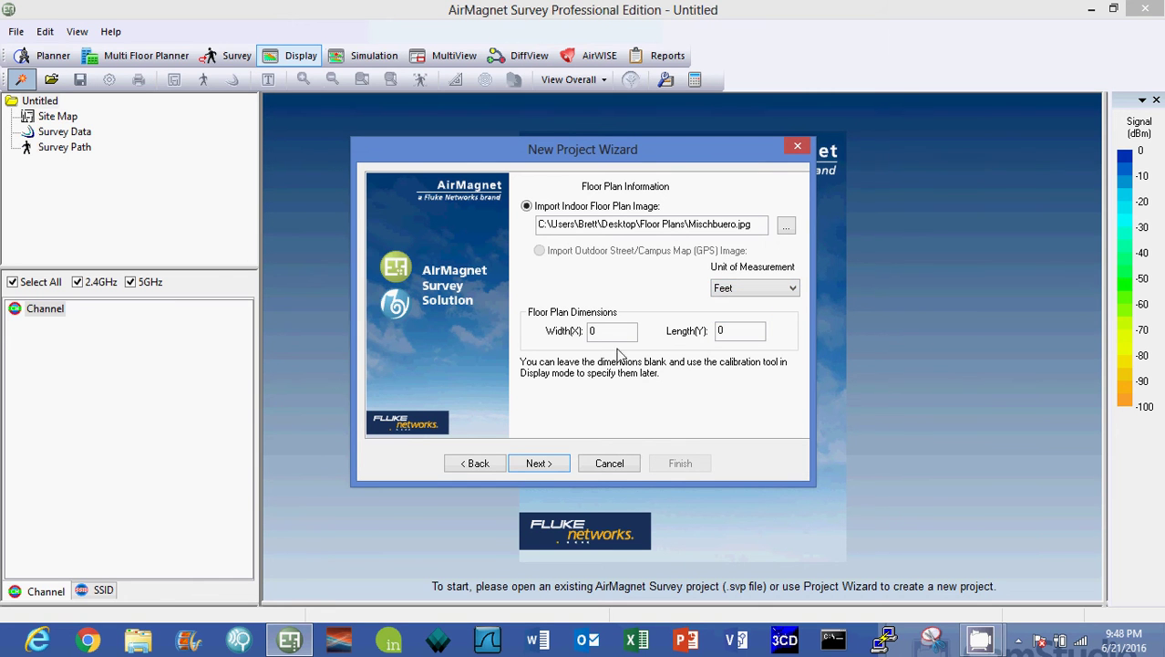
pyautogui.click(539, 464)
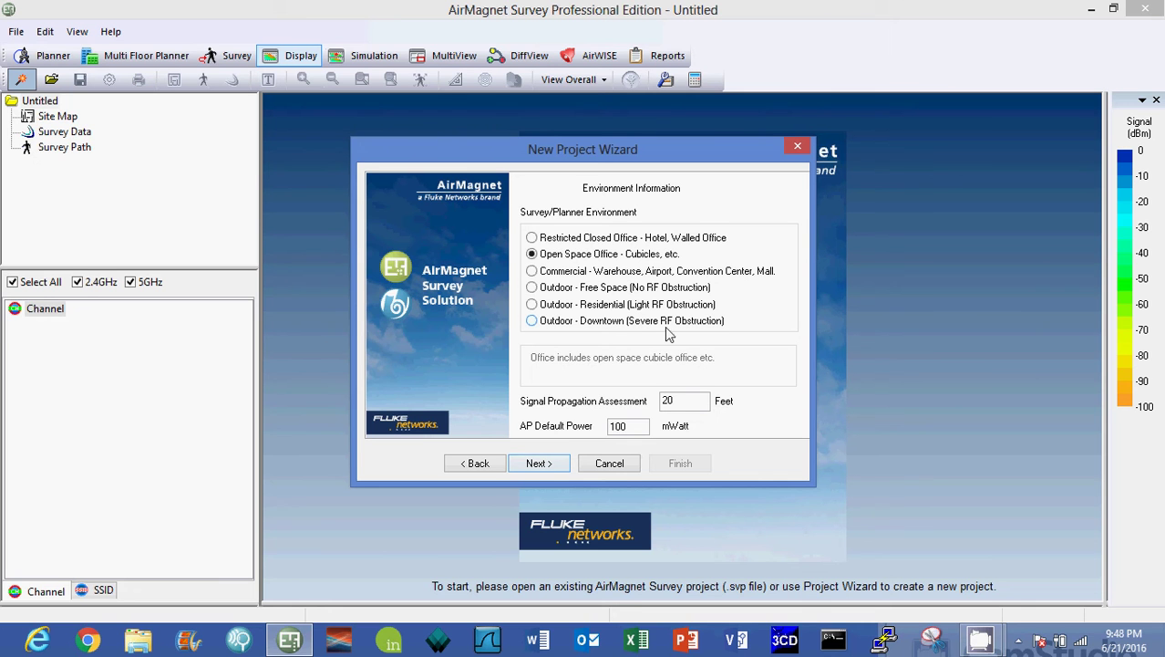
pyautogui.click(534, 272)
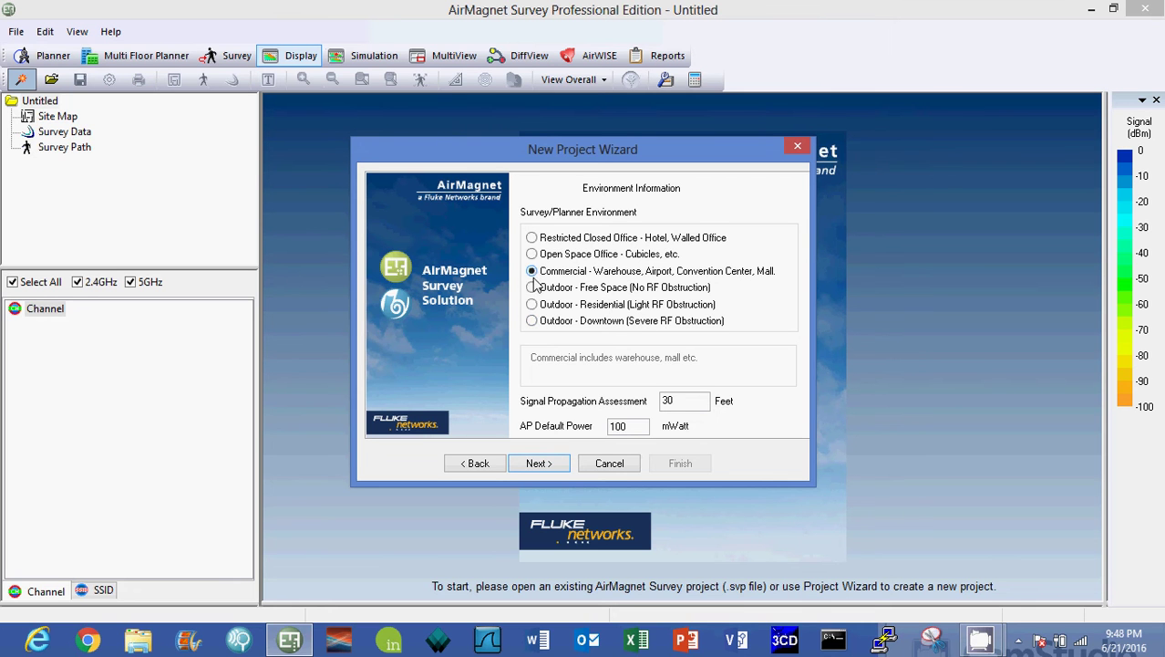
pyautogui.click(534, 288)
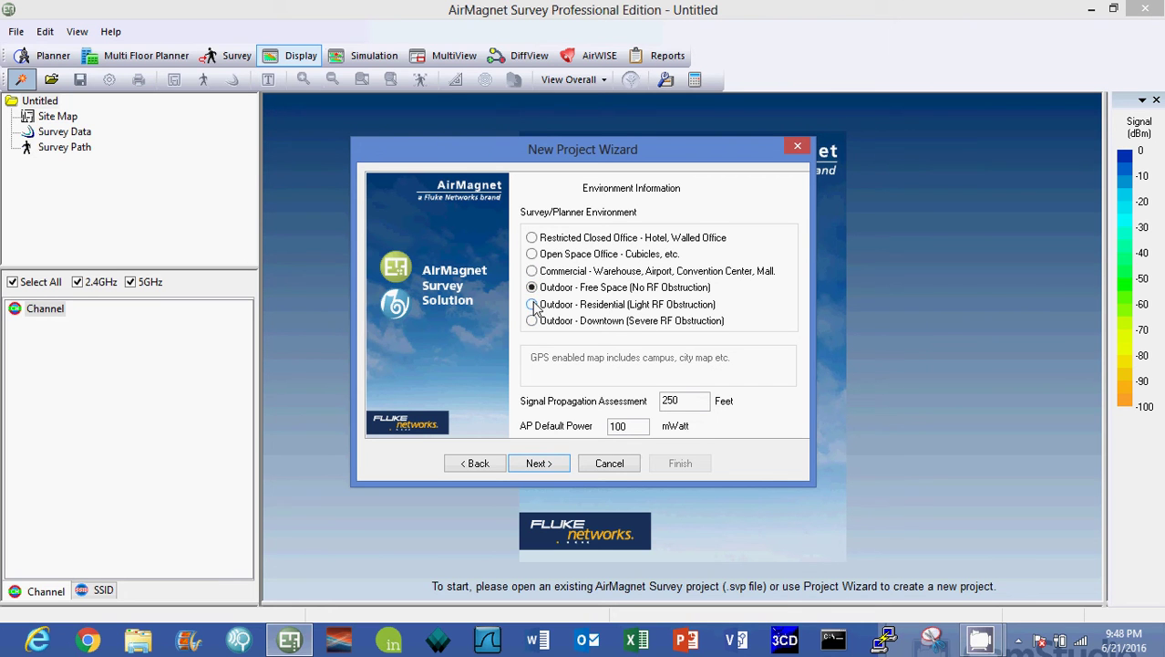
pyautogui.click(533, 304)
pyautogui.moveTo(678, 406); pyautogui.dragTo(656, 408)
pyautogui.click(686, 406)
# Step: Choose the Restricted Closed Office environment with a signal propagation assessment of 10 feet and an AP default power of 25 mWatt
pyautogui.click(532, 238)
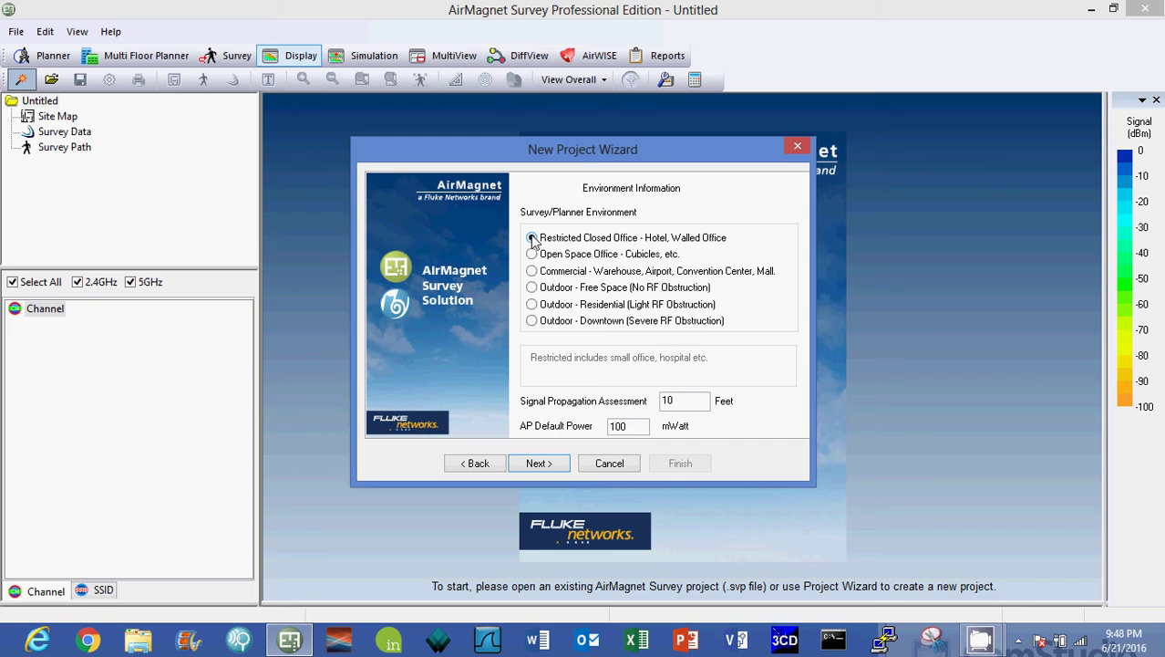
pyautogui.doubleClick(680, 402)
pyautogui.click(676, 407)
pyautogui.moveTo(676, 407); pyautogui.dragTo(631, 410)
pyautogui.write('5')
pyautogui.press('BackSpace')
pyautogui.write('10')
pyautogui.moveTo(636, 430); pyautogui.dragTo(605, 433)
pyautogui.write('25')
pyautogui.click(546, 463)
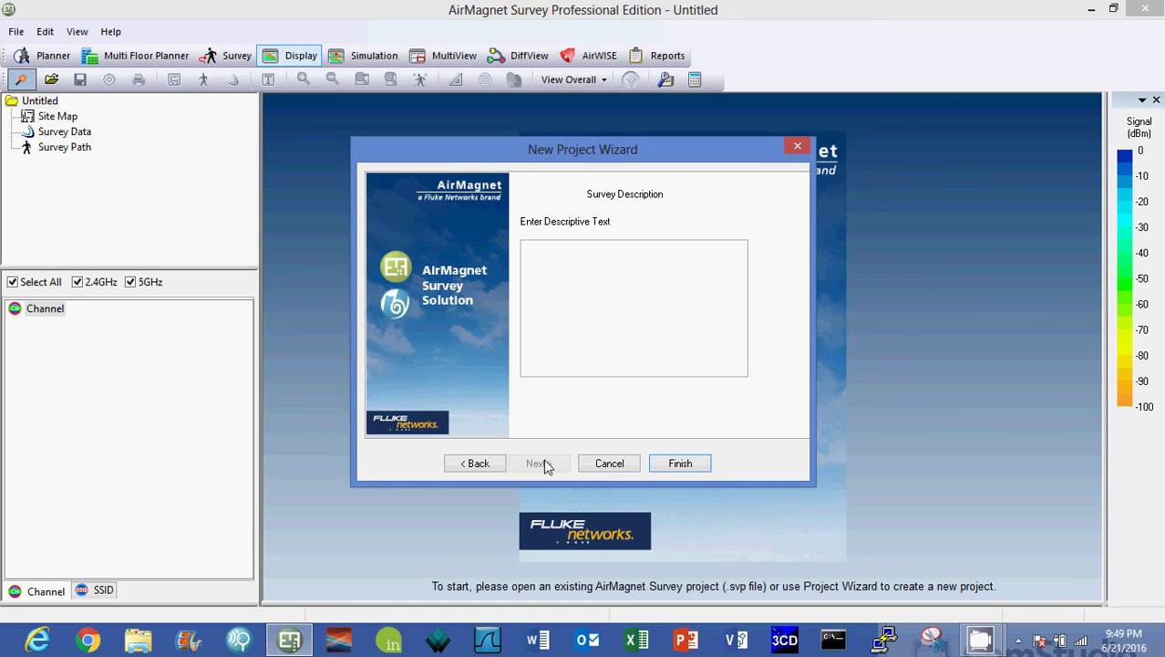
# Step: Describe the survey with "Survey for Hilton Properties", the surveyor's name, "Air Magnet ver 8.8" and "AP Cisco 3702i", and finish the project setup
pyautogui.click(539, 259)
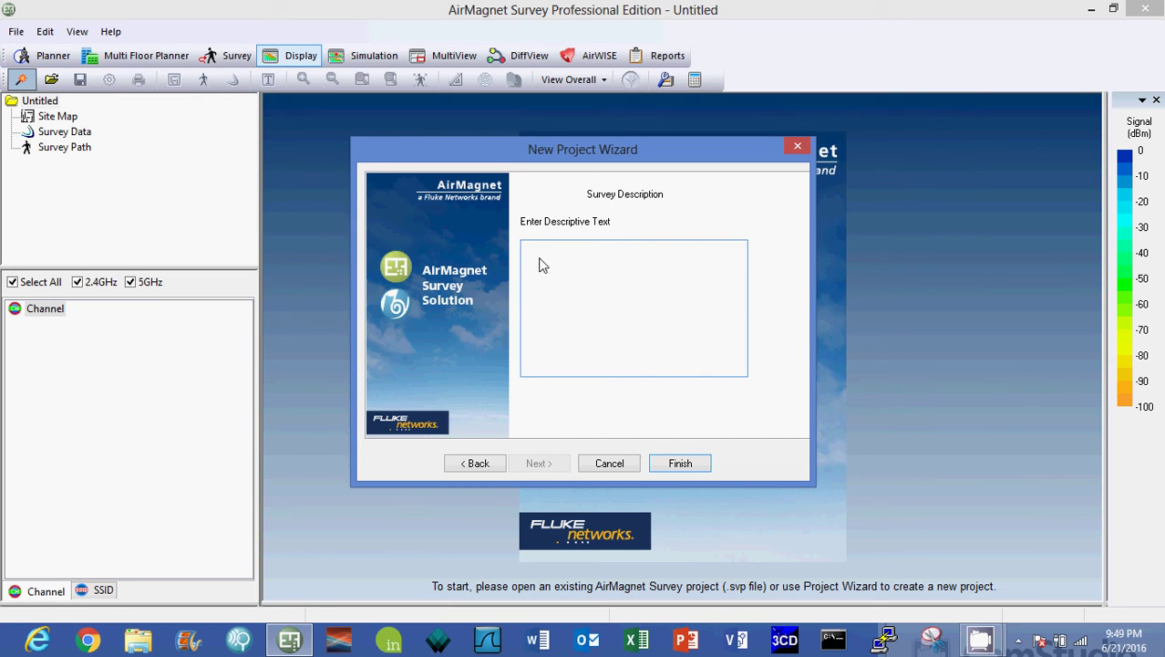
pyautogui.write('Survey for Hilton Properties')
pyautogui.press('Return')
pyautogui.write('Survey By B')
pyautogui.write('Hill')
pyautogui.press('Return')
pyautogui.press('Return')
pyautogui.write('Air Magnet ver')
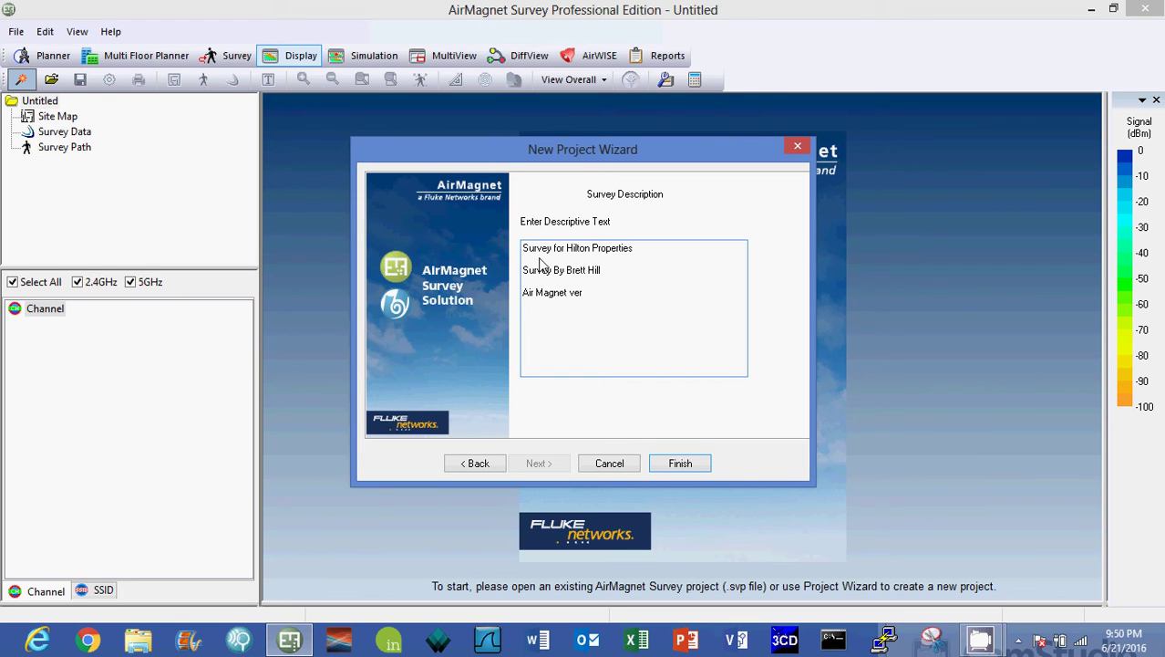
pyautogui.write(' 8.8')
pyautogui.press('Return')
pyautogui.write('AP Cisco 3702i')
pyautogui.click(681, 463)
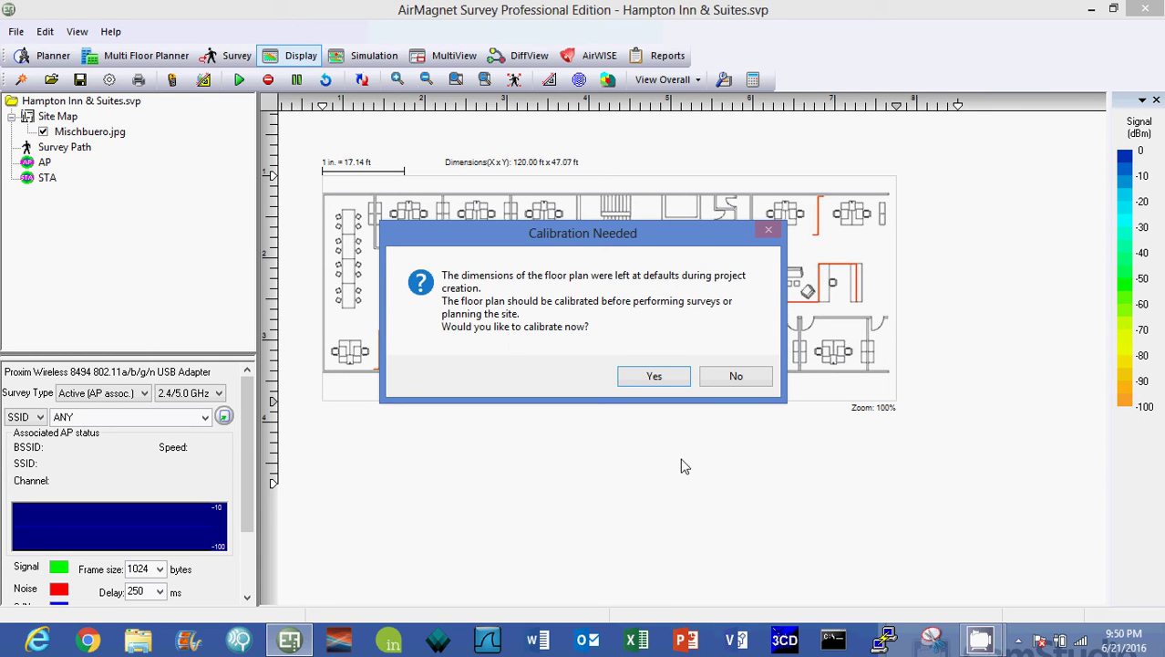
# Step: Begin the floor plan calibration with recalibration after measuring, and measure across the door opening of the upper row's first office
pyautogui.click(654, 378)
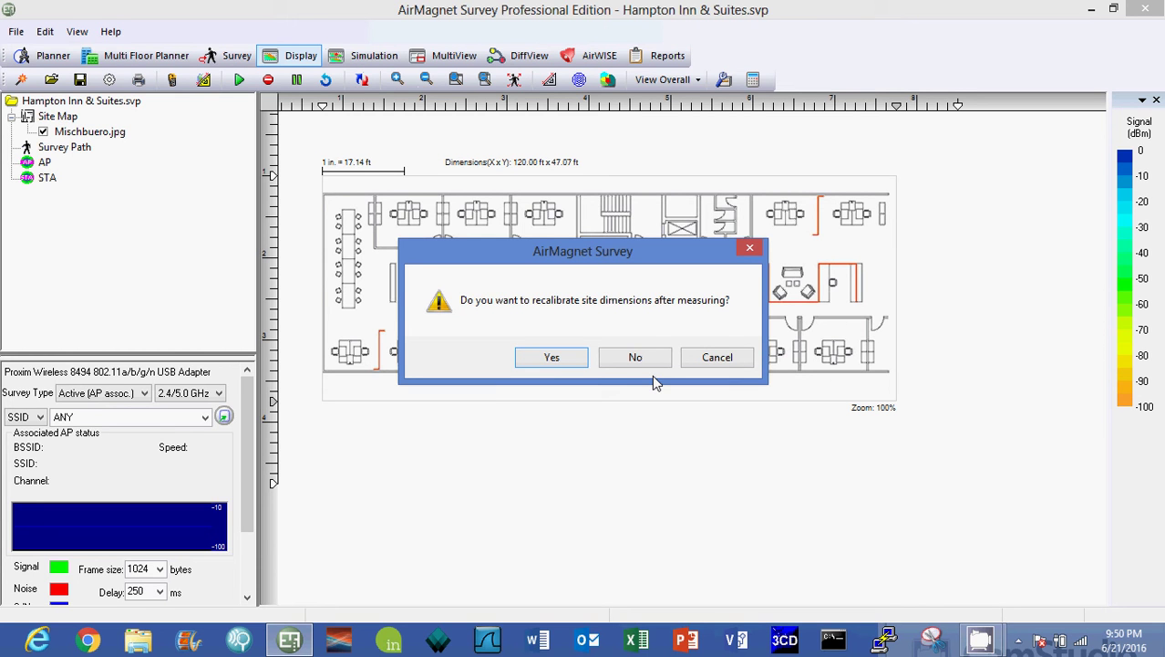
pyautogui.click(552, 358)
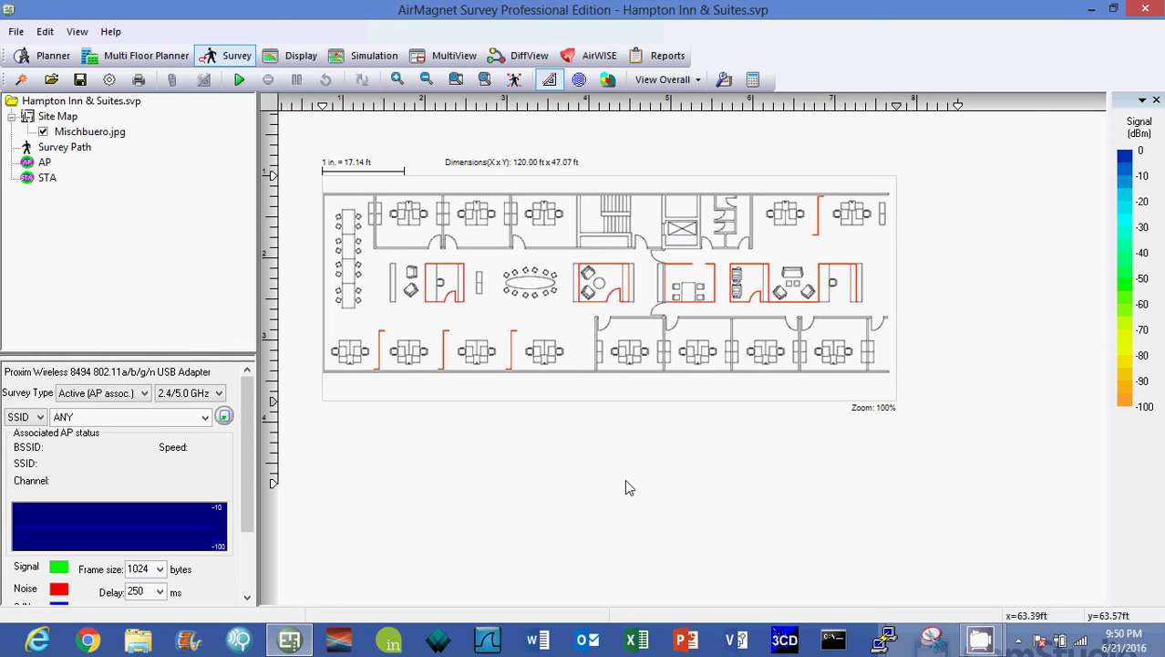
pyautogui.click(398, 81)
pyautogui.click(397, 80)
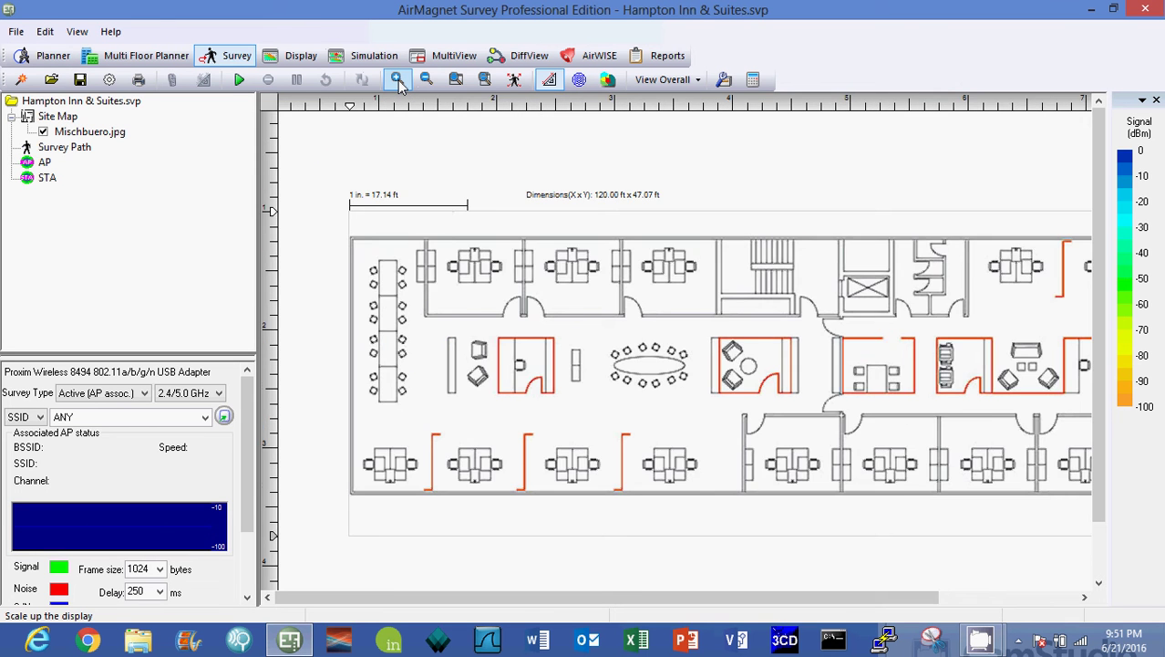
pyautogui.click(397, 80)
pyautogui.click(398, 80)
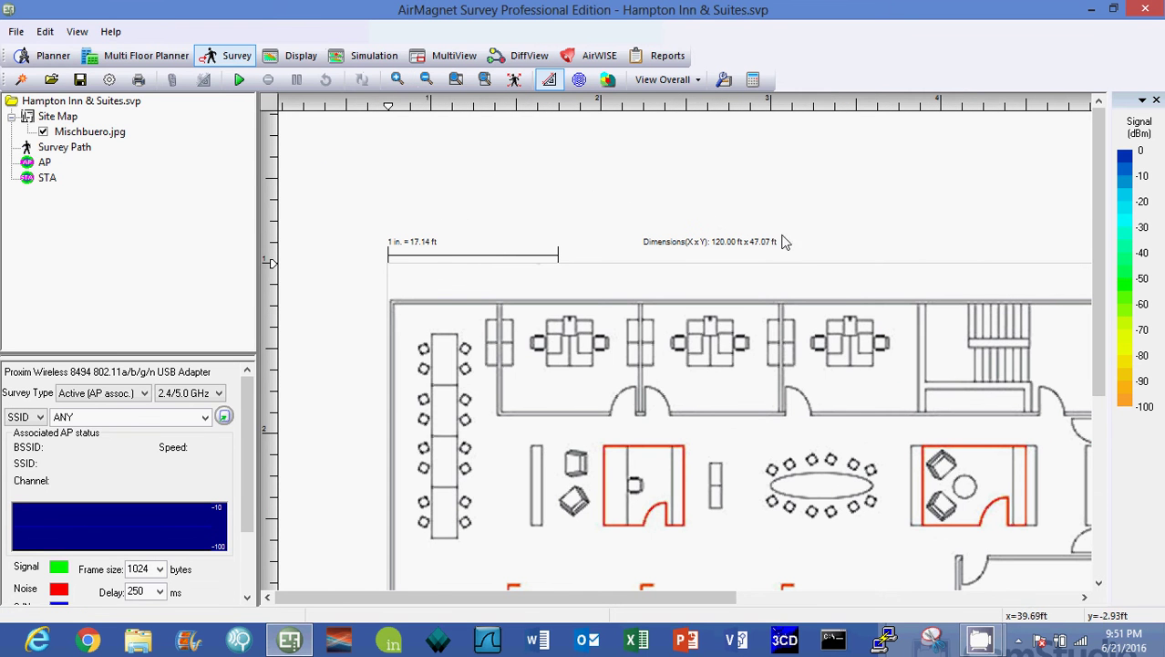
pyautogui.moveTo(1101, 197); pyautogui.dragTo(1111, 284)
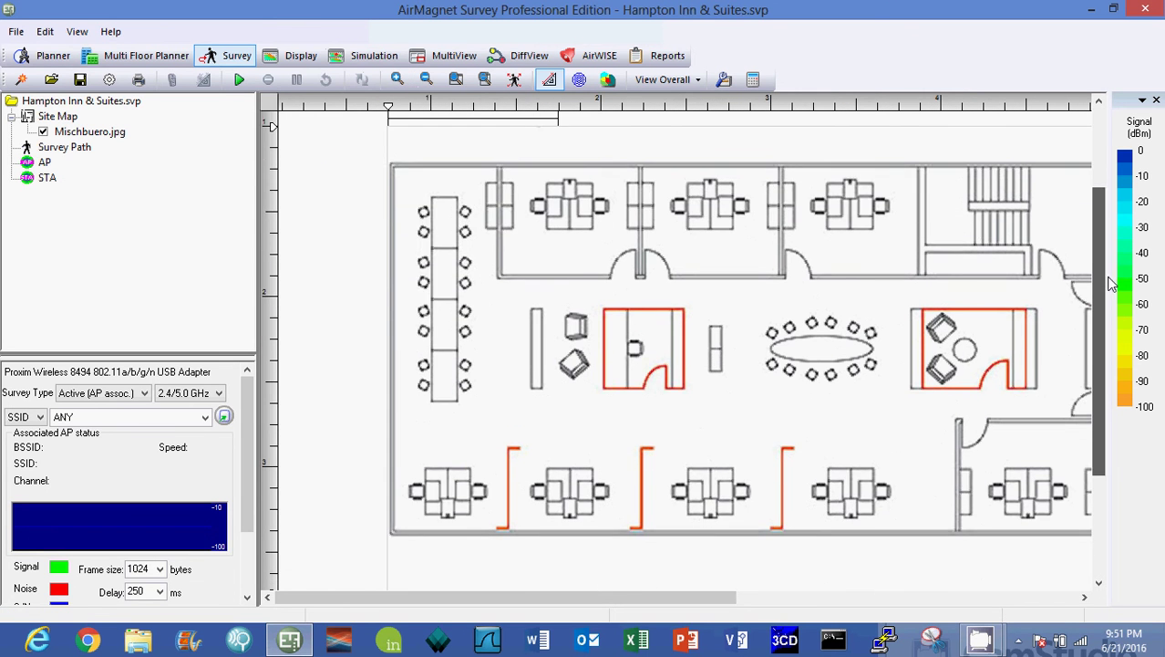
pyautogui.click(611, 281)
pyautogui.click(638, 283)
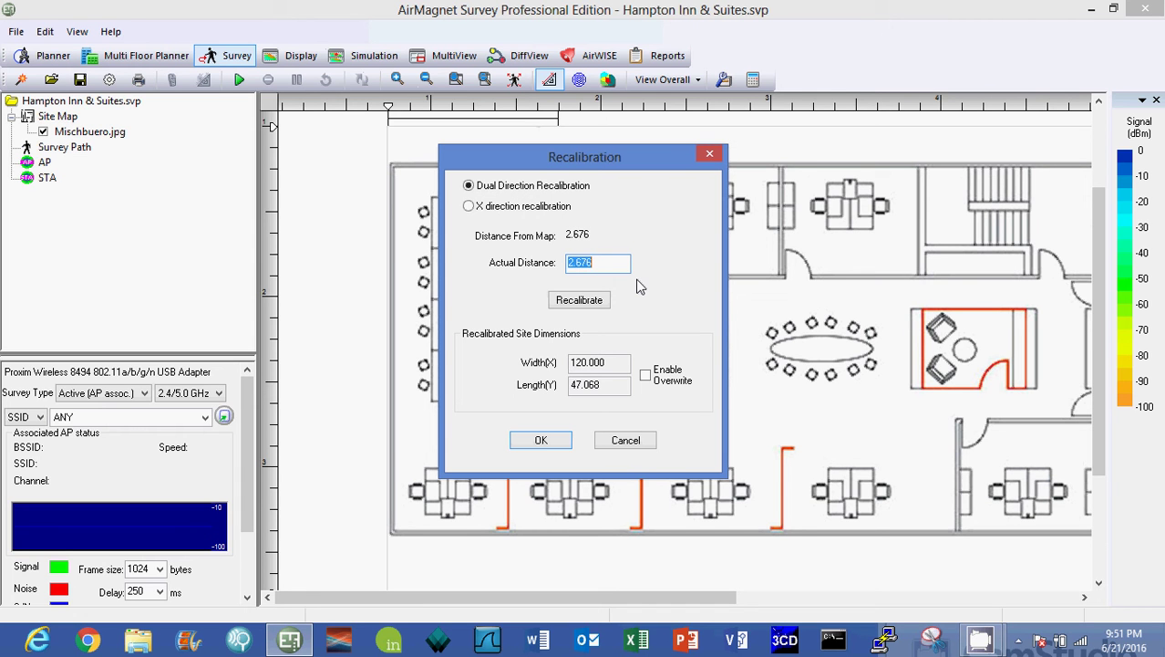
# Step: Recalibrate the site dimensions in both directions using an actual door width of 3.0 feet
pyautogui.write('3.0')
pyautogui.click(583, 307)
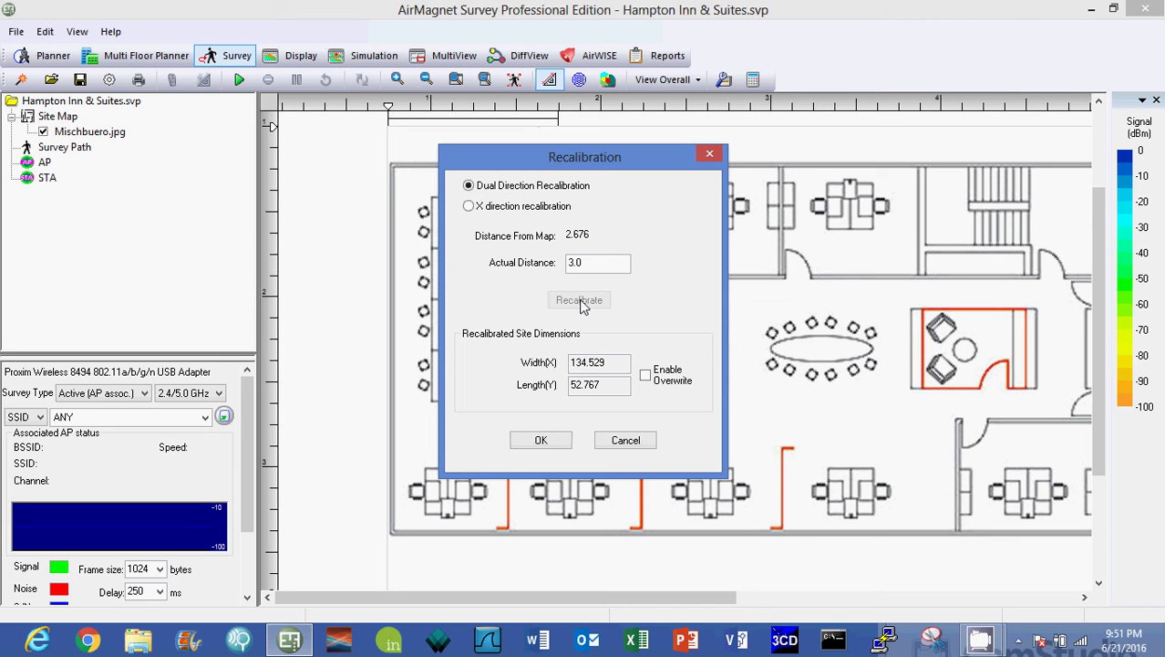
pyautogui.click(542, 440)
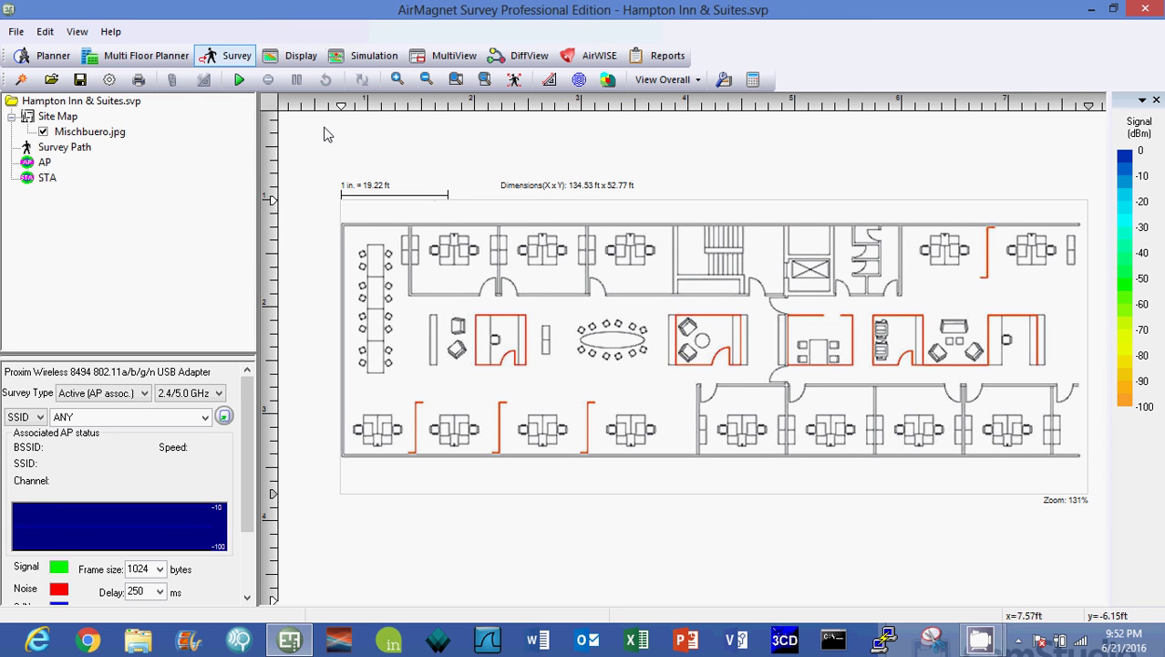
# Step: Examine the project's configuration for data logging and sampling, the 802.11 wireless network and the survey profile
pyautogui.click(111, 81)
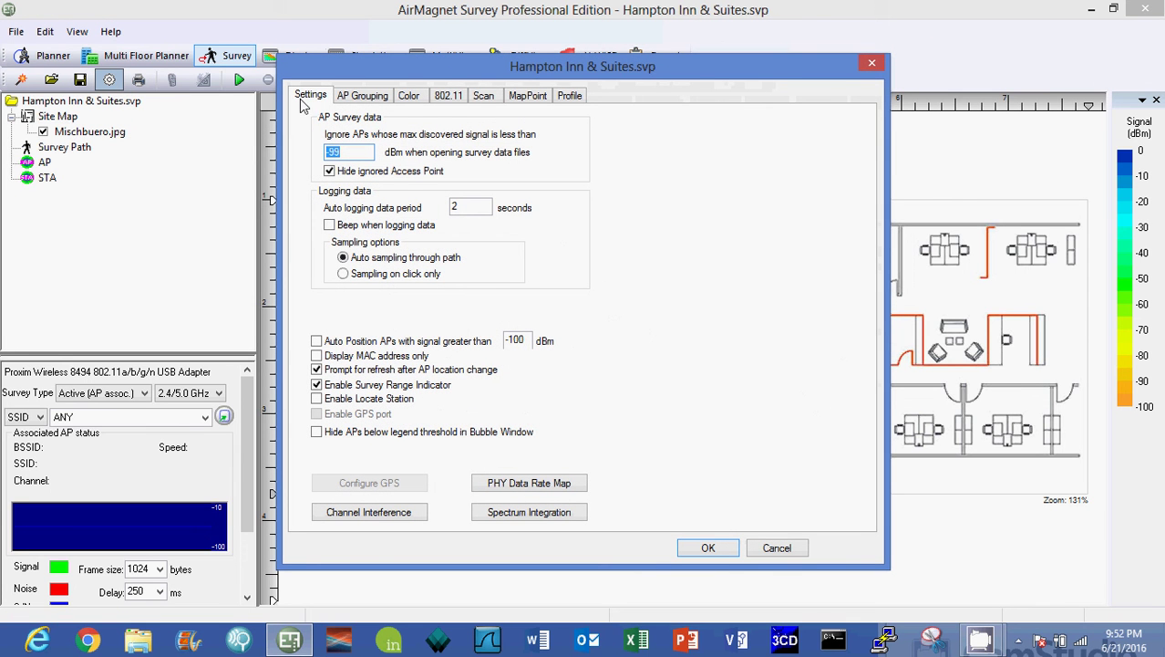
pyautogui.click(453, 95)
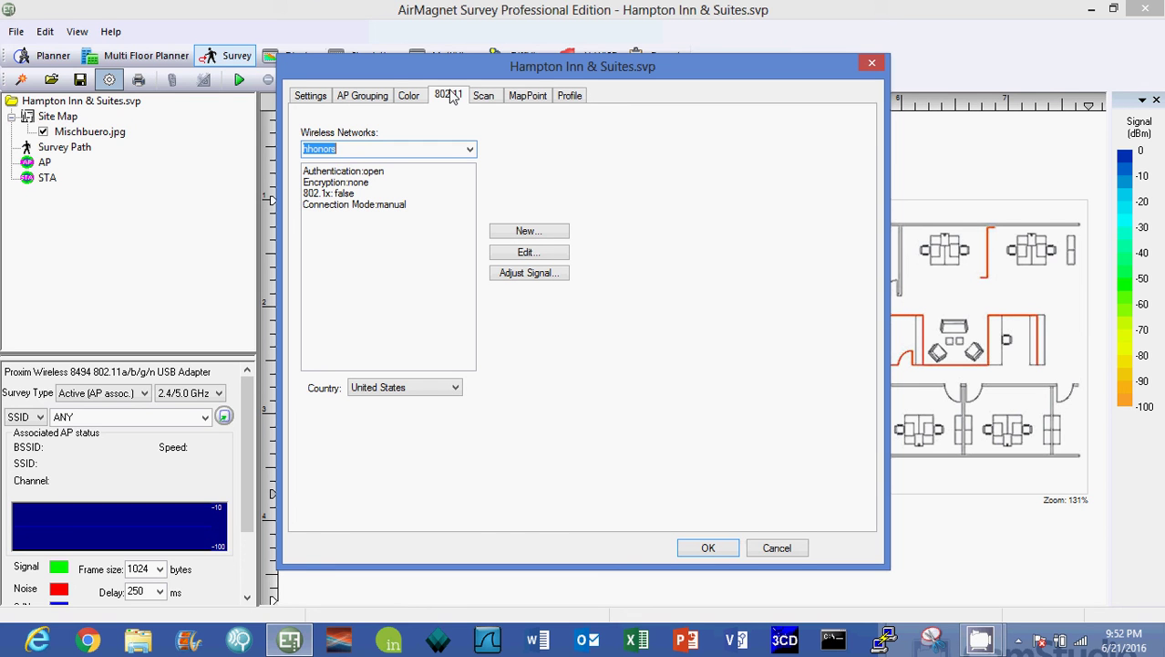
pyautogui.click(339, 153)
pyautogui.click(569, 97)
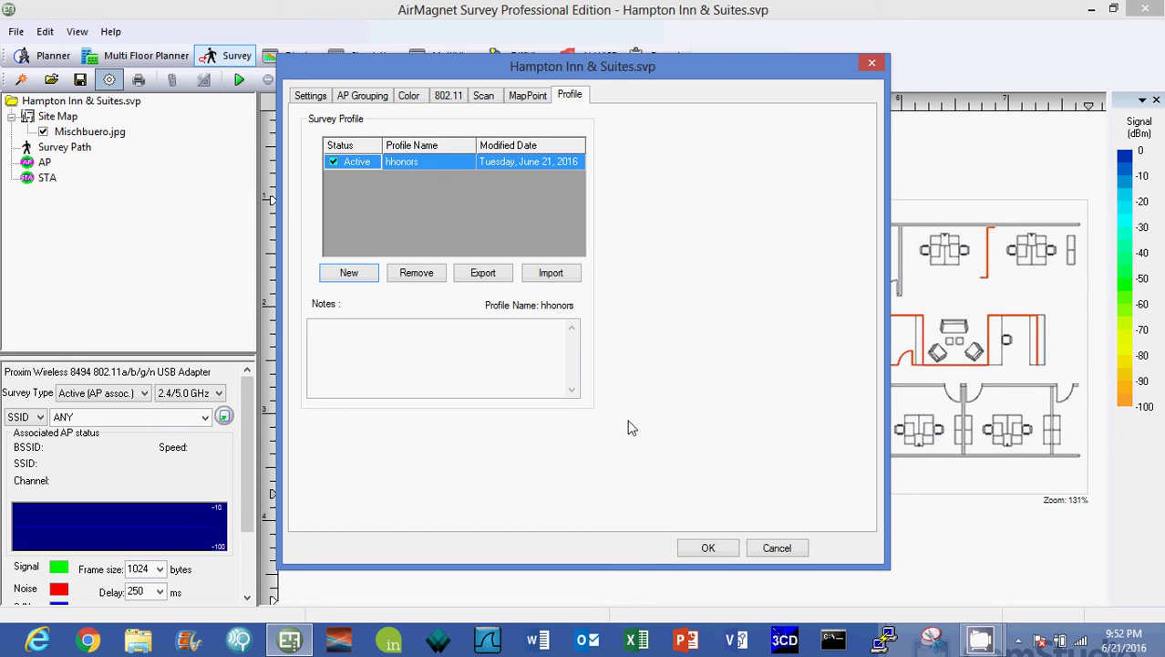
pyautogui.click(310, 96)
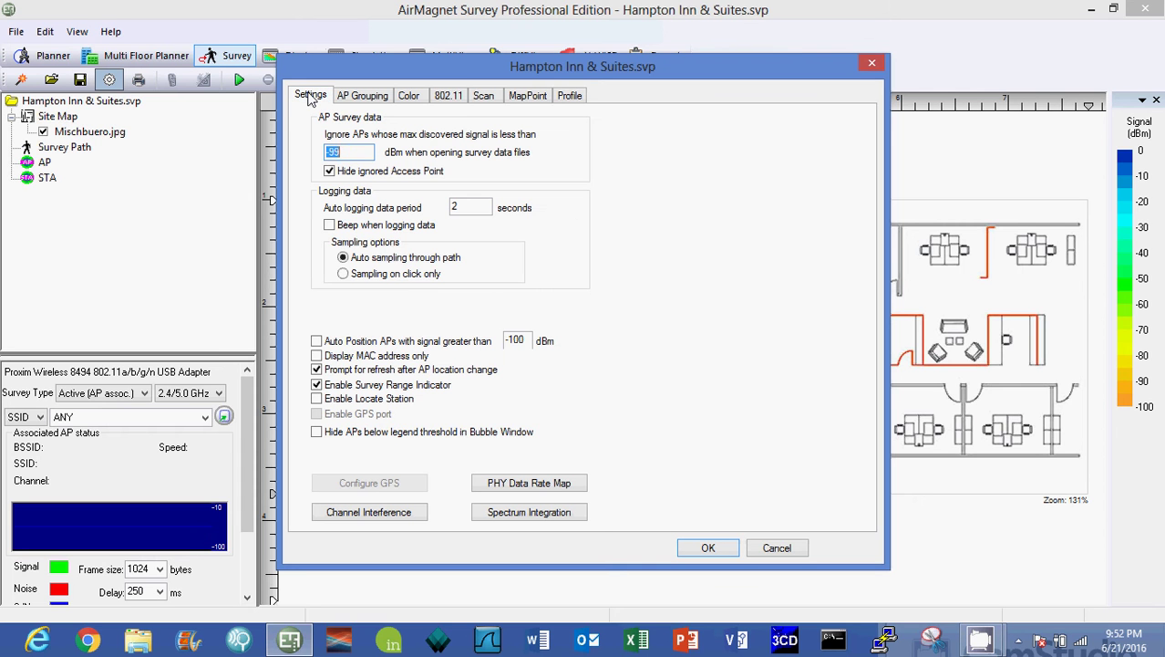
pyautogui.doubleClick(461, 211)
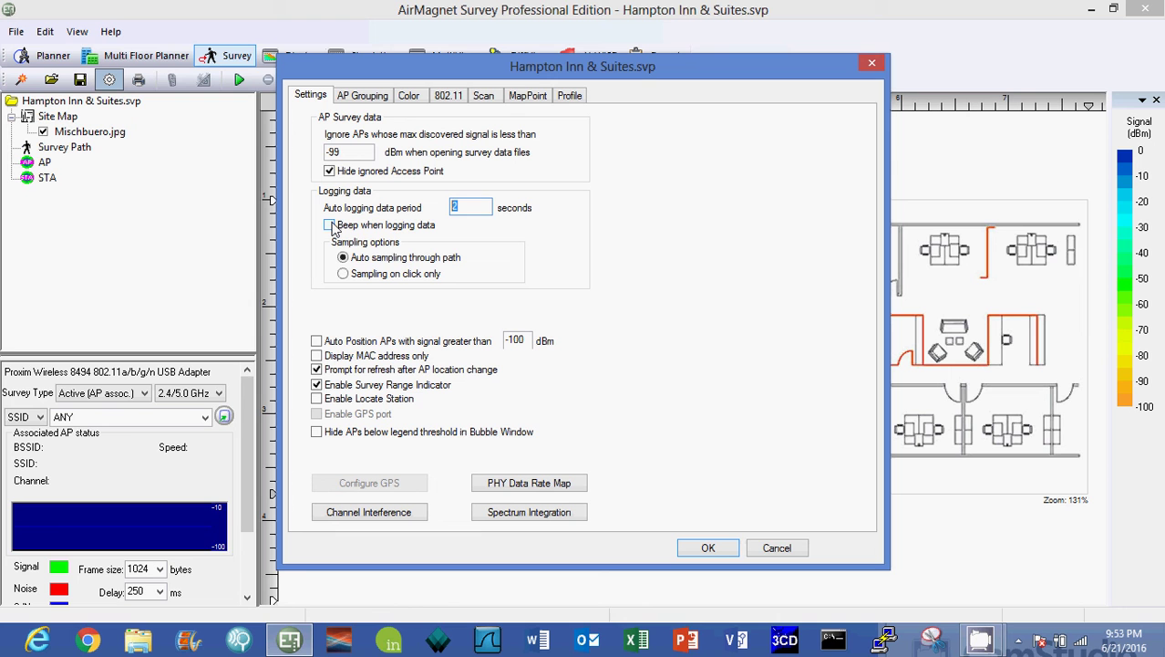
pyautogui.click(344, 258)
pyautogui.click(448, 97)
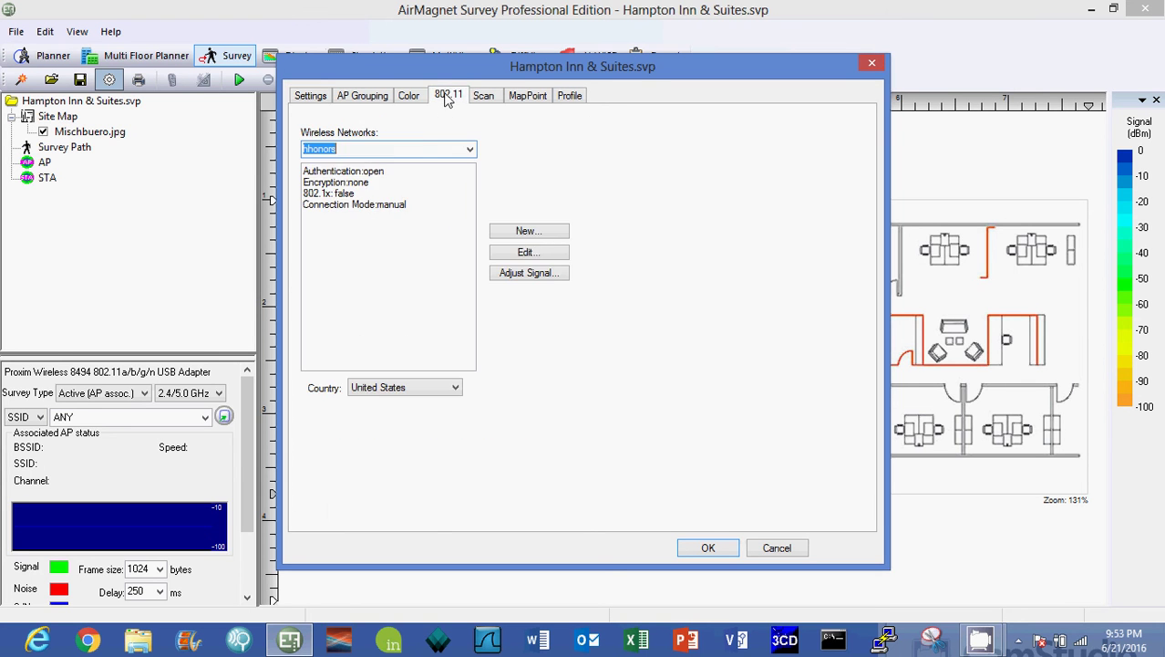
pyautogui.click(572, 97)
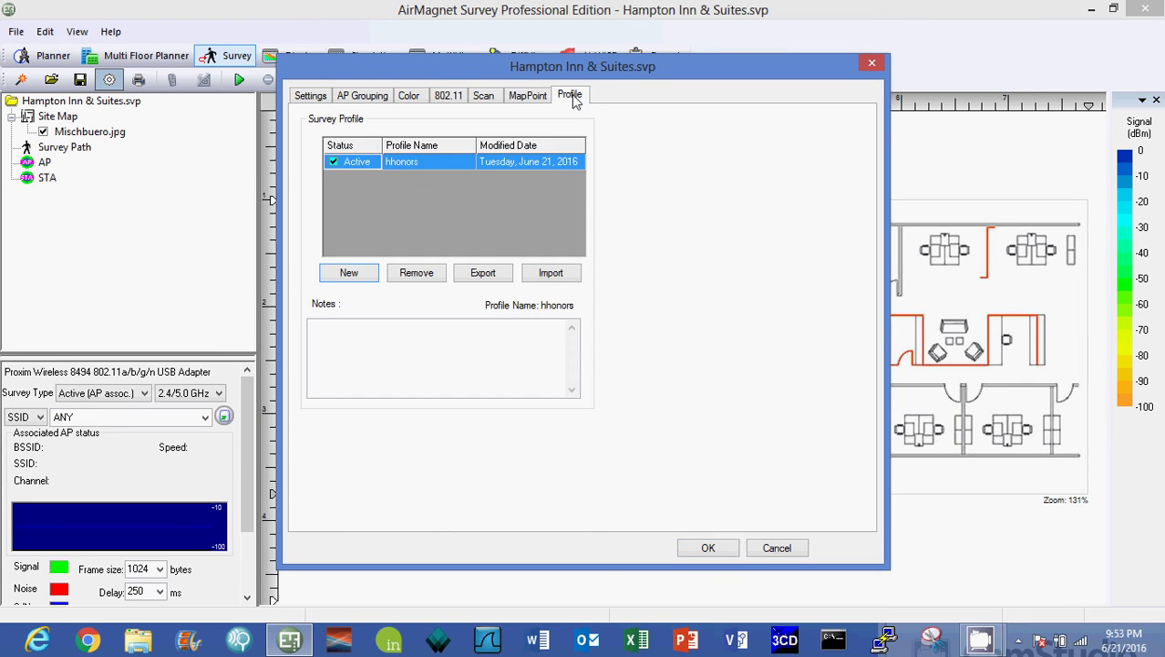
# Step: Review the enabled 20 MHz and 40 MHz scan channels across both bands, and accept the project configuration
pyautogui.click(481, 98)
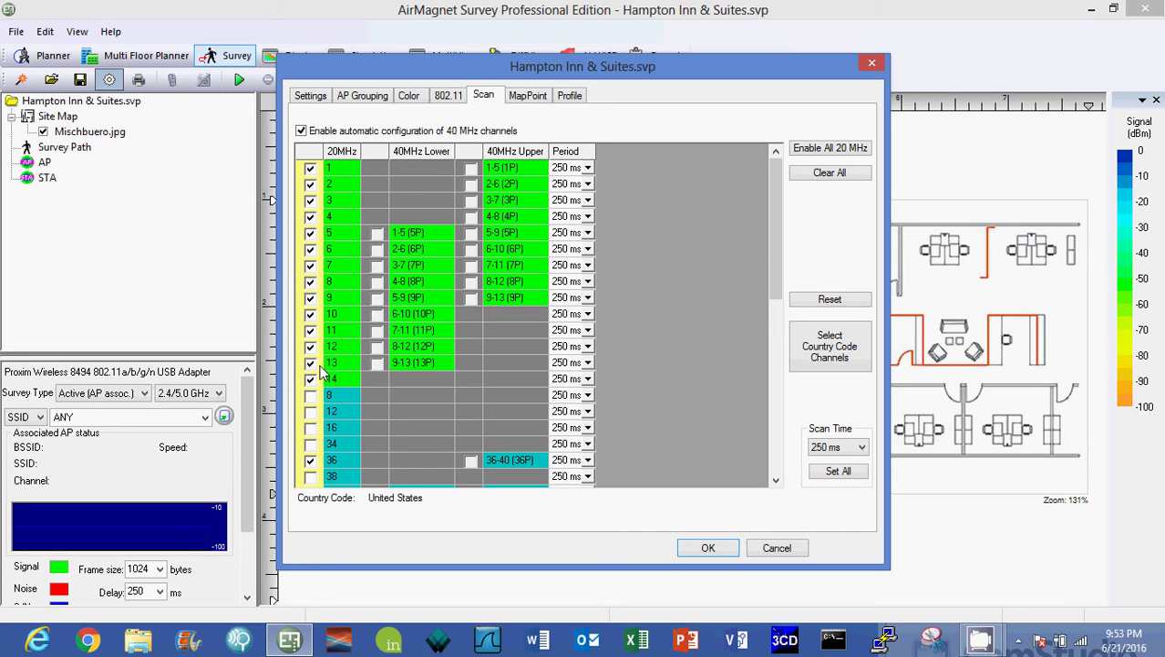
pyautogui.moveTo(772, 189); pyautogui.dragTo(774, 290)
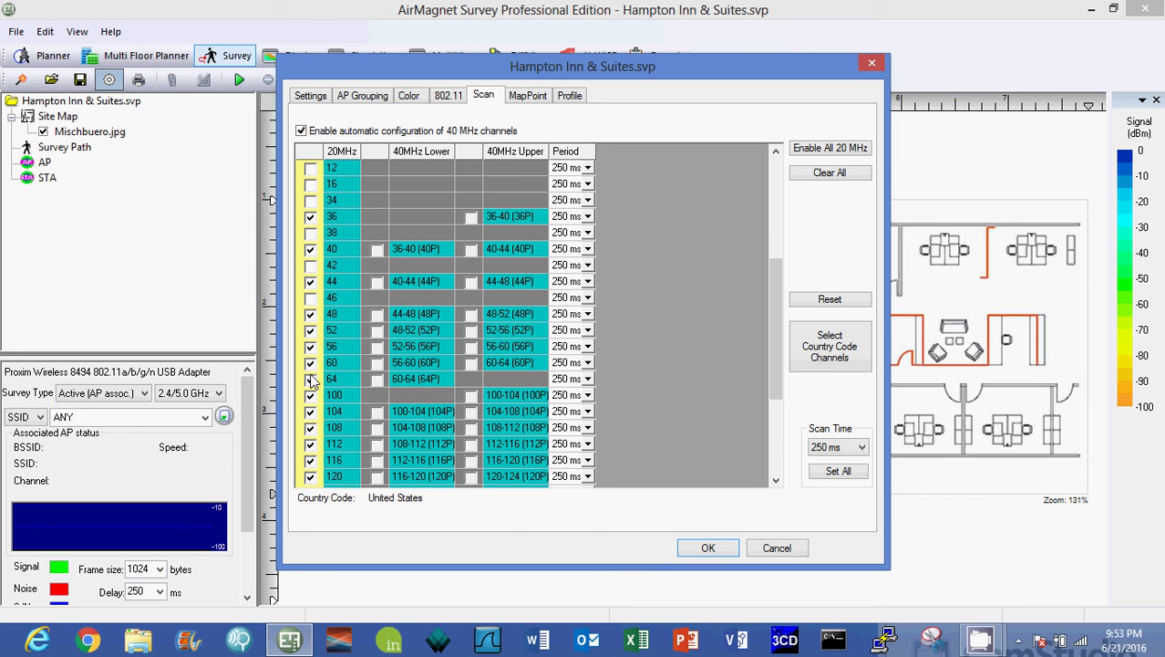
pyautogui.click(708, 548)
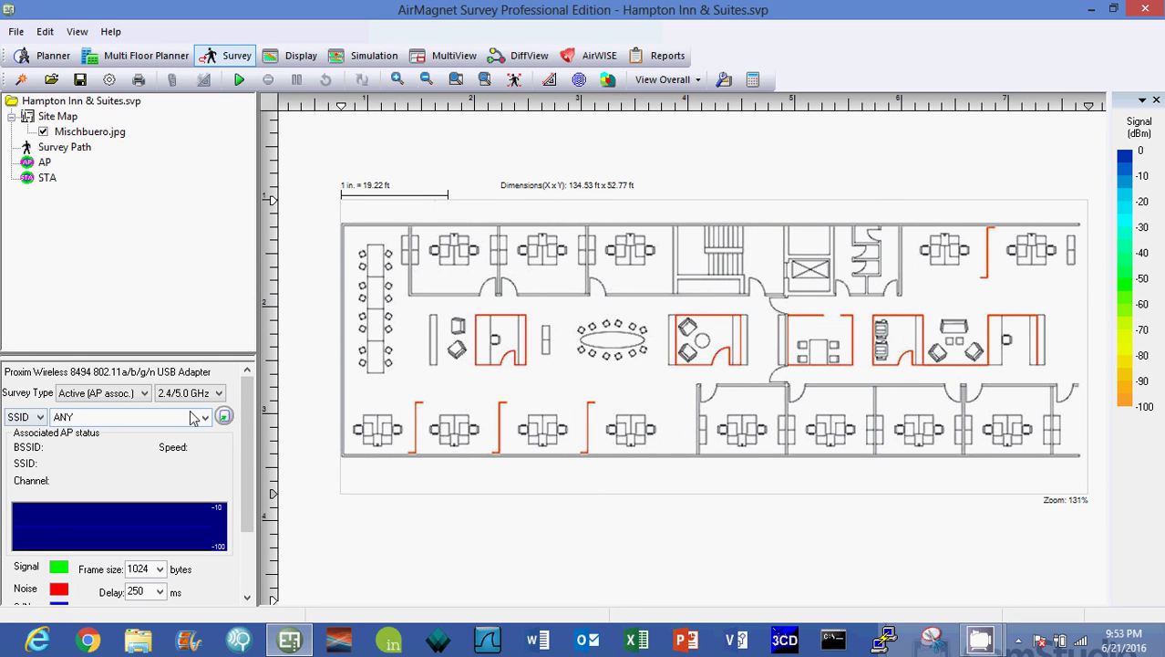
# Step: Set up an Active (AP assoc.) survey by AP, targeting the hhonors access point AP013-IDF3 with address 34:62:88:E2:CC:01
pyautogui.click(43, 417)
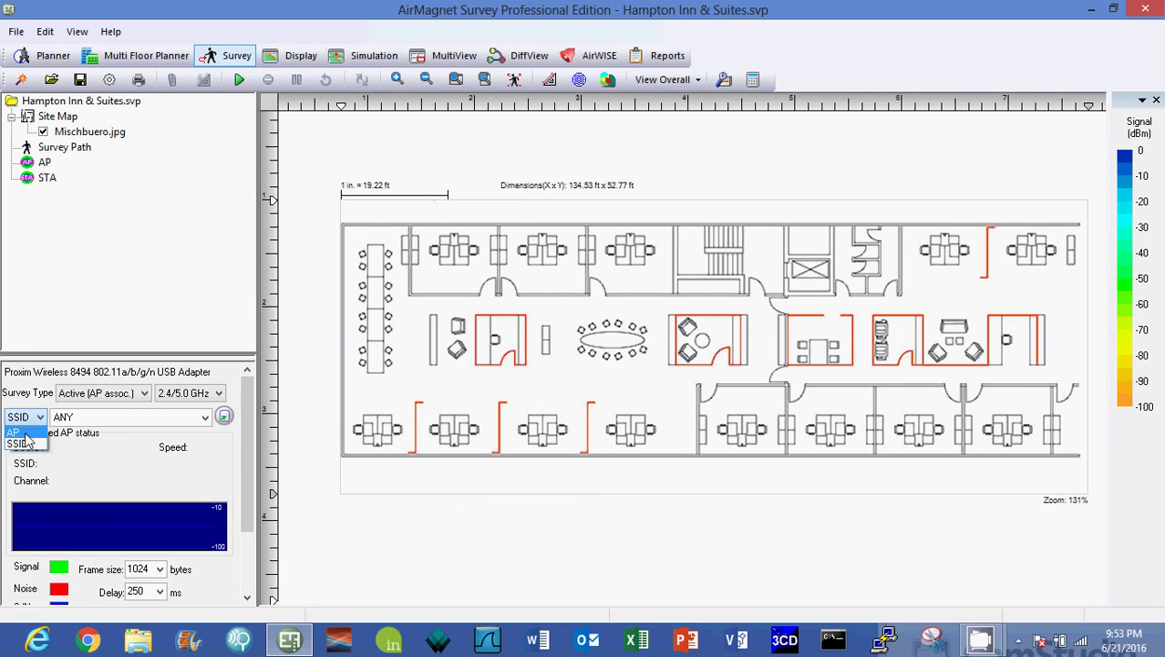
pyautogui.click(27, 440)
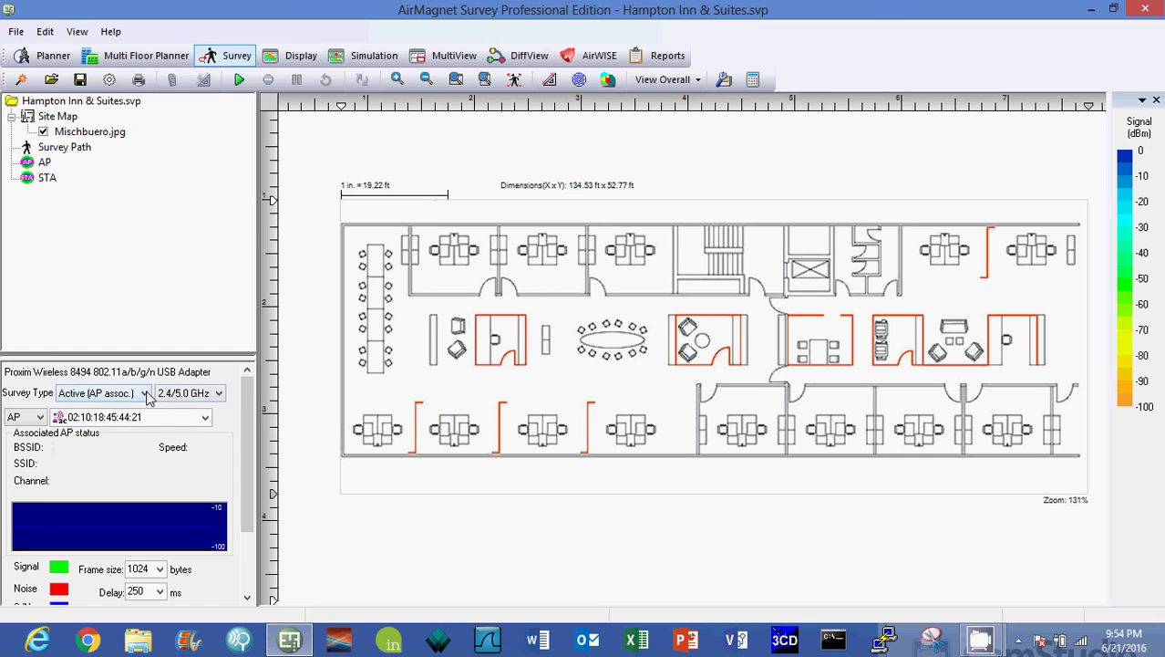
pyautogui.click(144, 393)
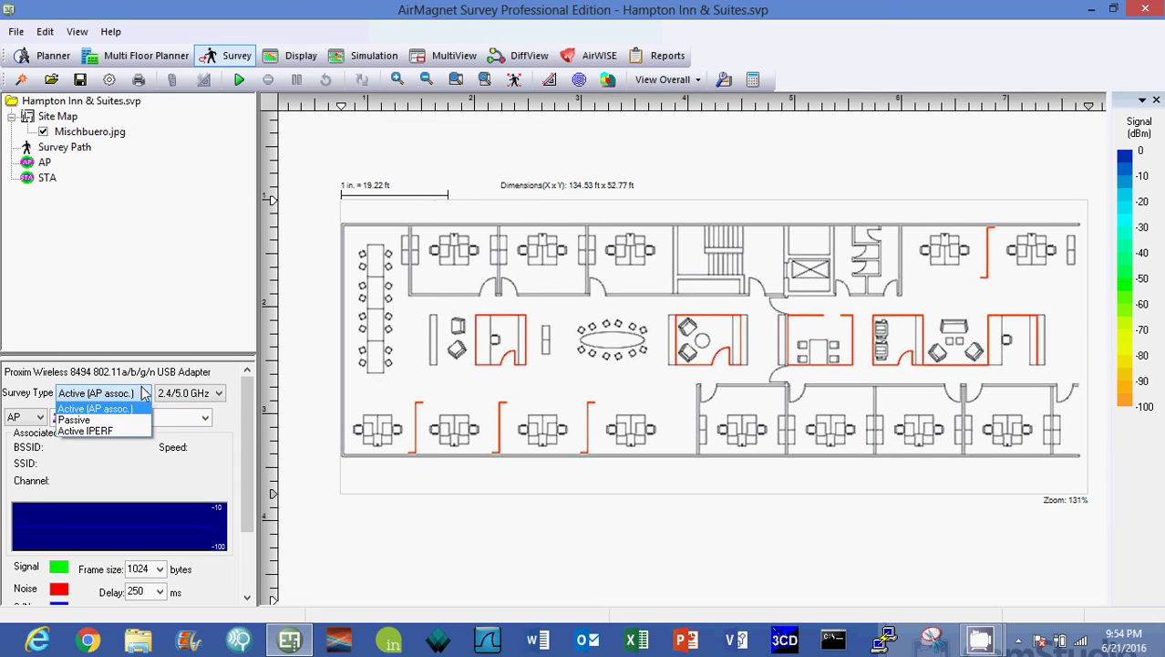
pyautogui.click(95, 409)
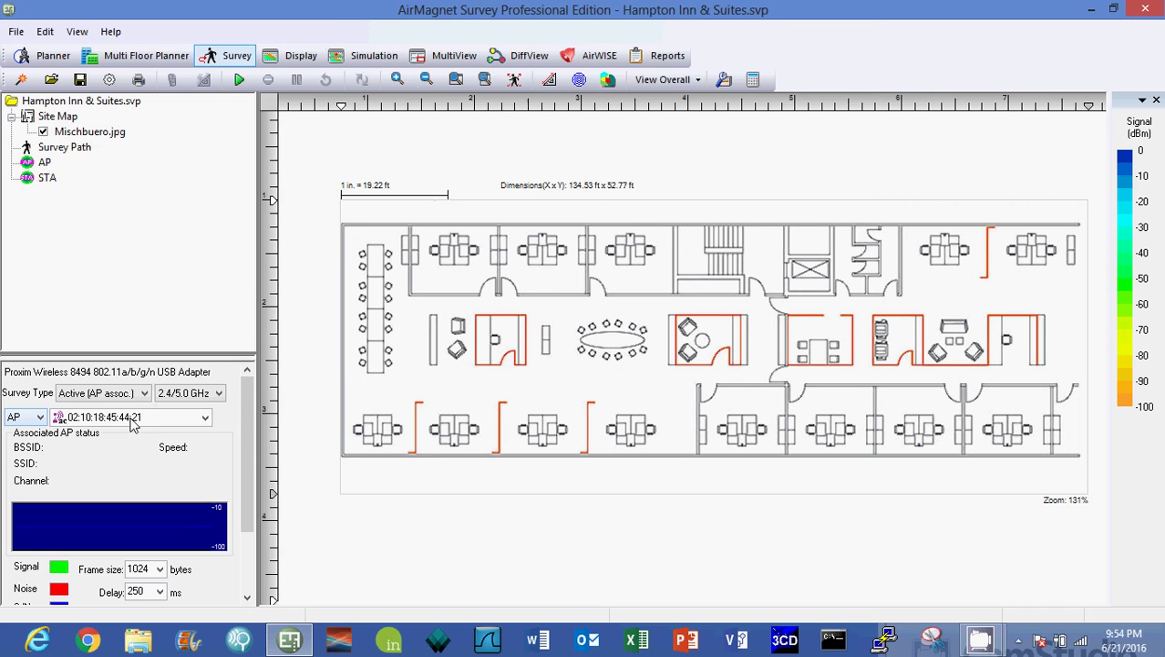
pyautogui.click(204, 423)
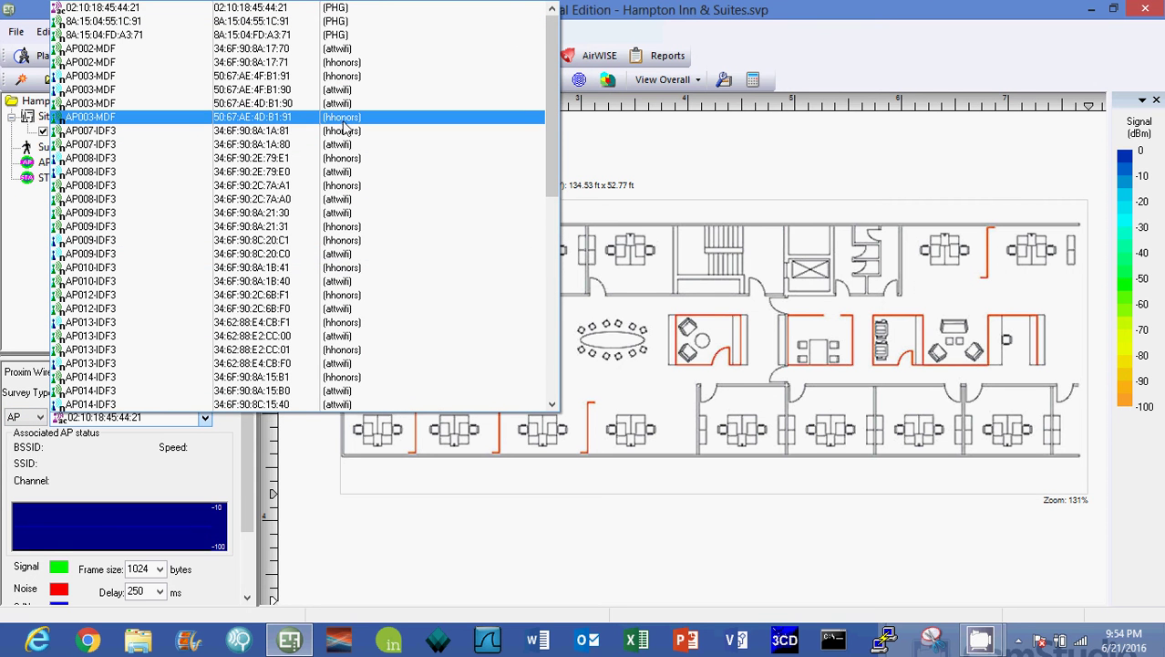
pyautogui.click(336, 351)
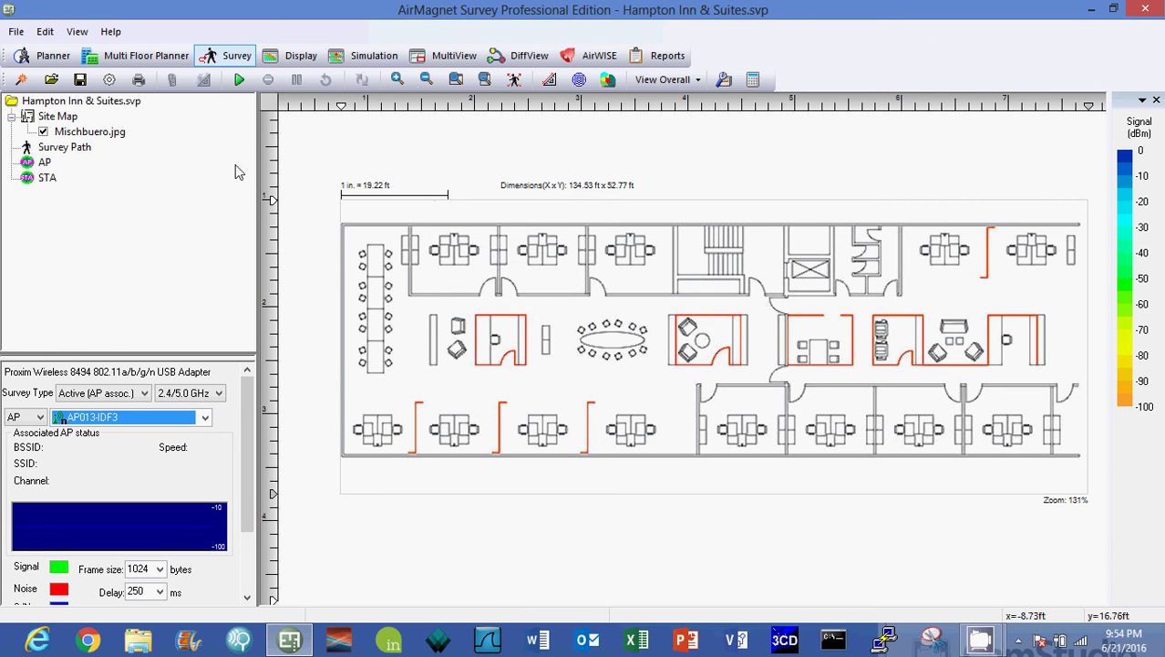
# Step: Start the survey, choose to specify the access point location first, and place AP013-IDF3 on the oval conference table in the floor plan's middle row
pyautogui.click(240, 81)
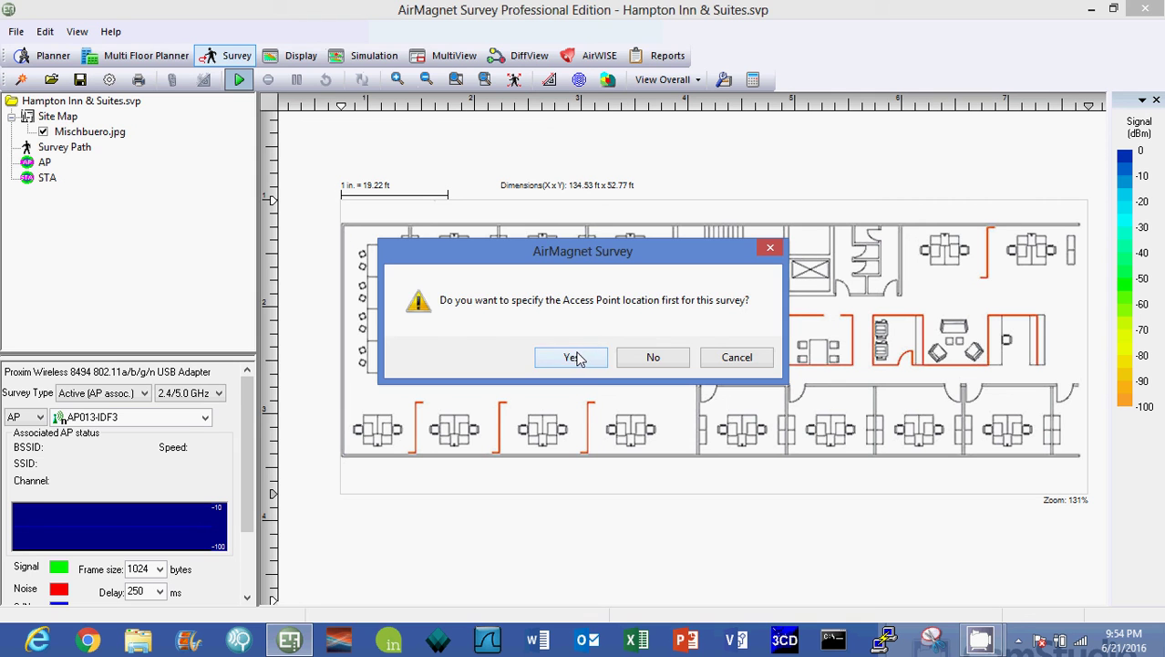
pyautogui.press('Return')
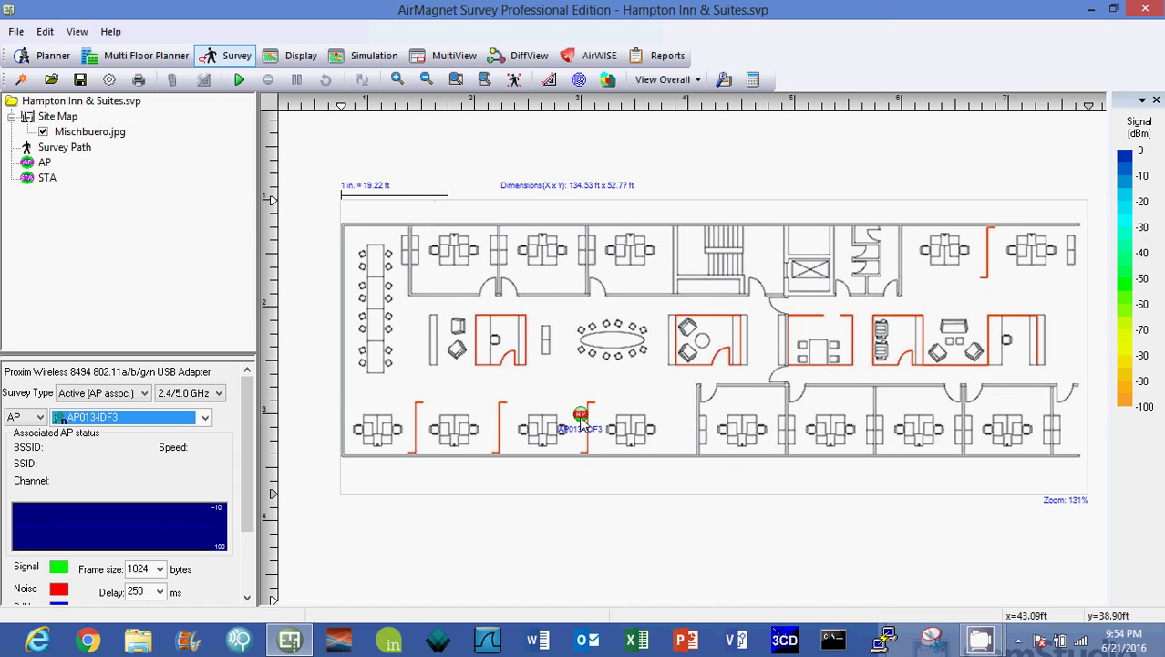
pyautogui.click(581, 420)
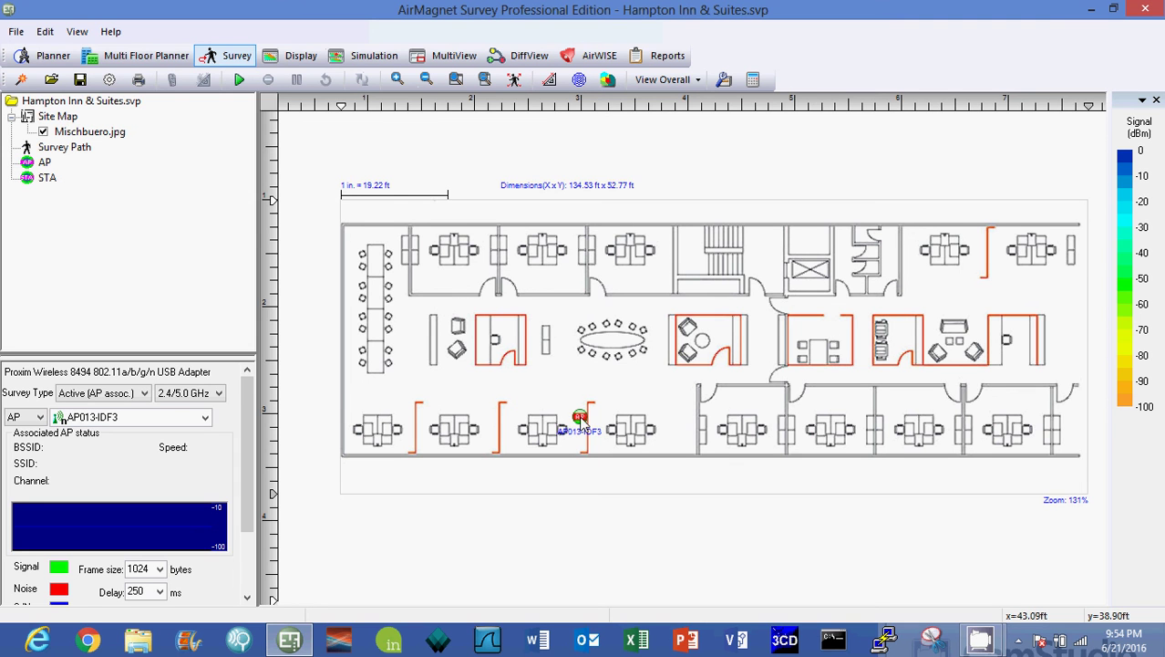
pyautogui.moveTo(584, 422); pyautogui.dragTo(614, 343)
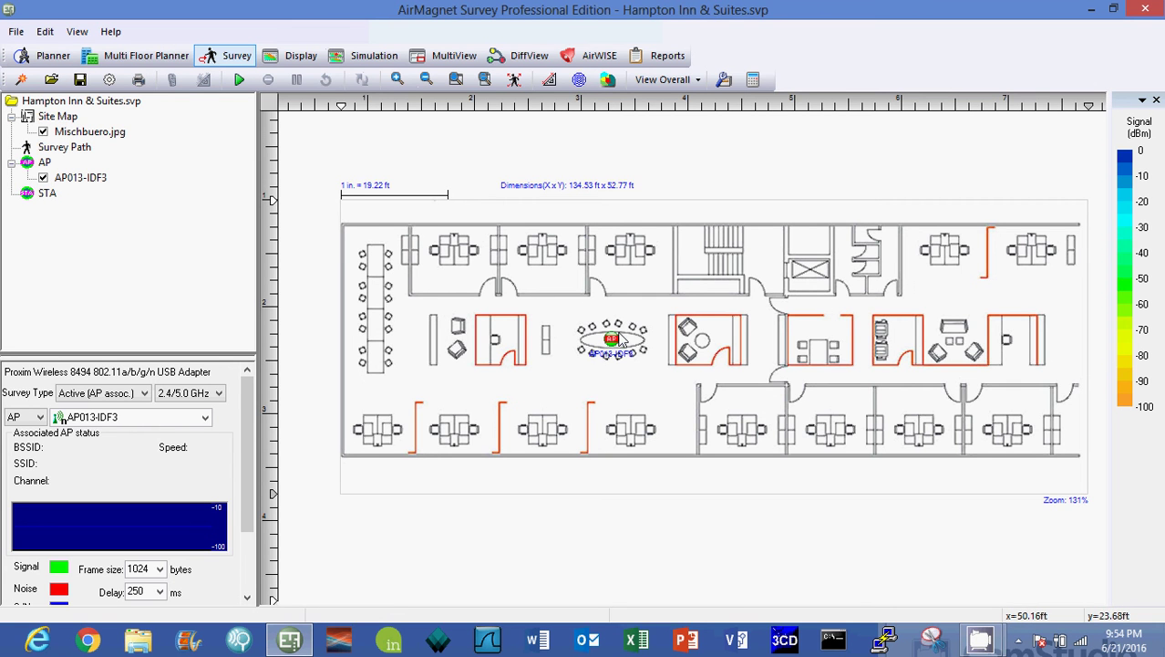
pyautogui.moveTo(617, 342); pyautogui.dragTo(402, 338)
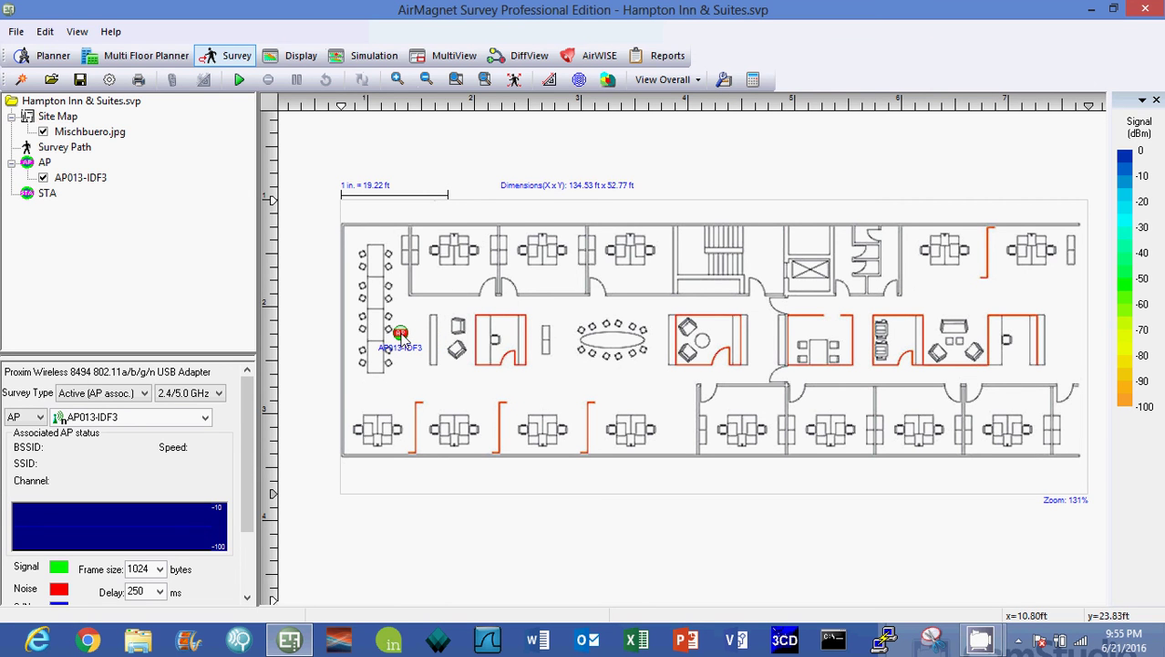
pyautogui.moveTo(404, 337); pyautogui.dragTo(620, 347)
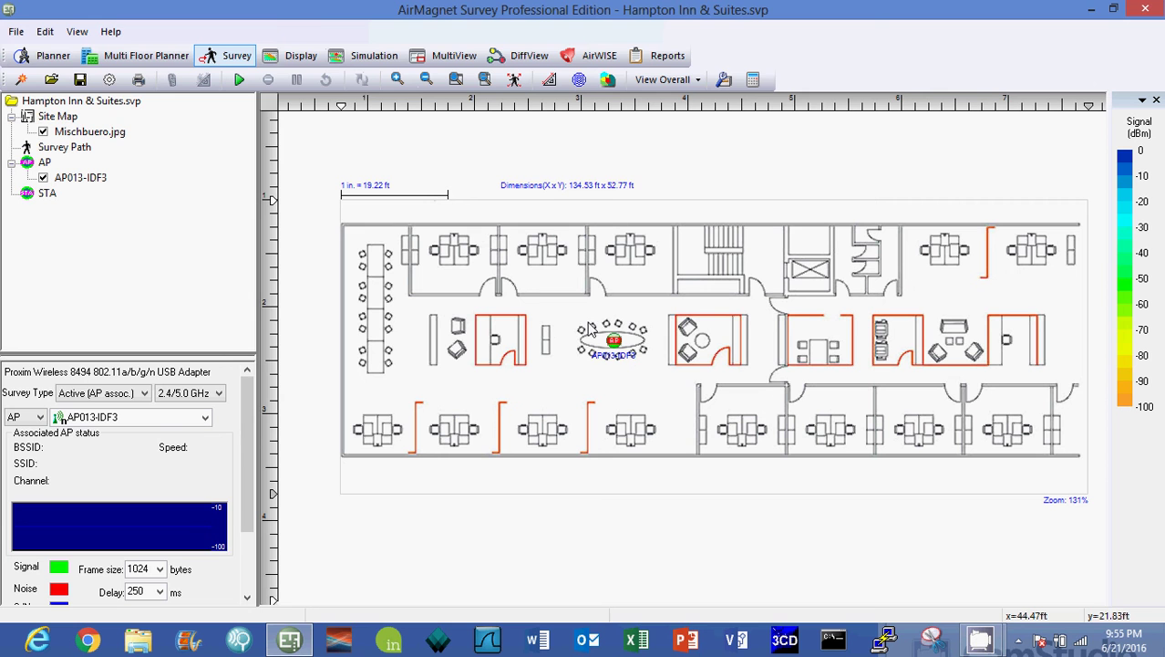